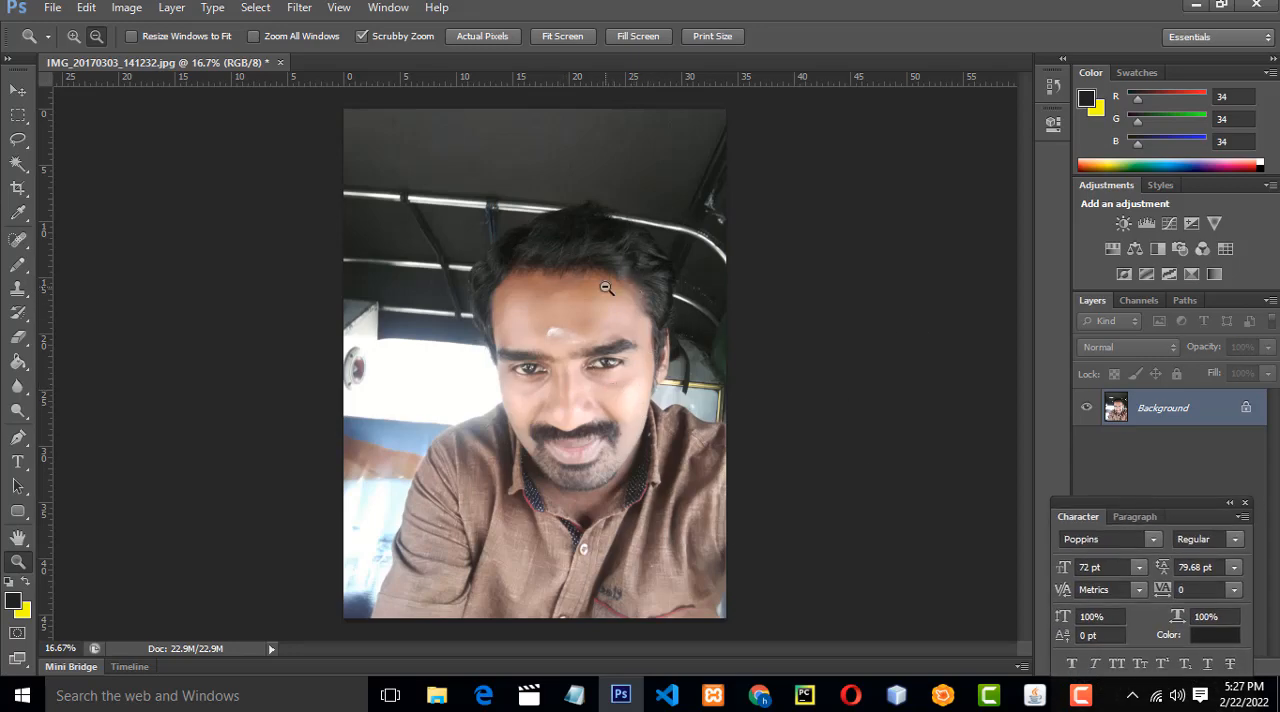
Desaturate the portrait photo and move the floating Character palette clear of the layer controls.
drag(1092, 508, 842, 516)
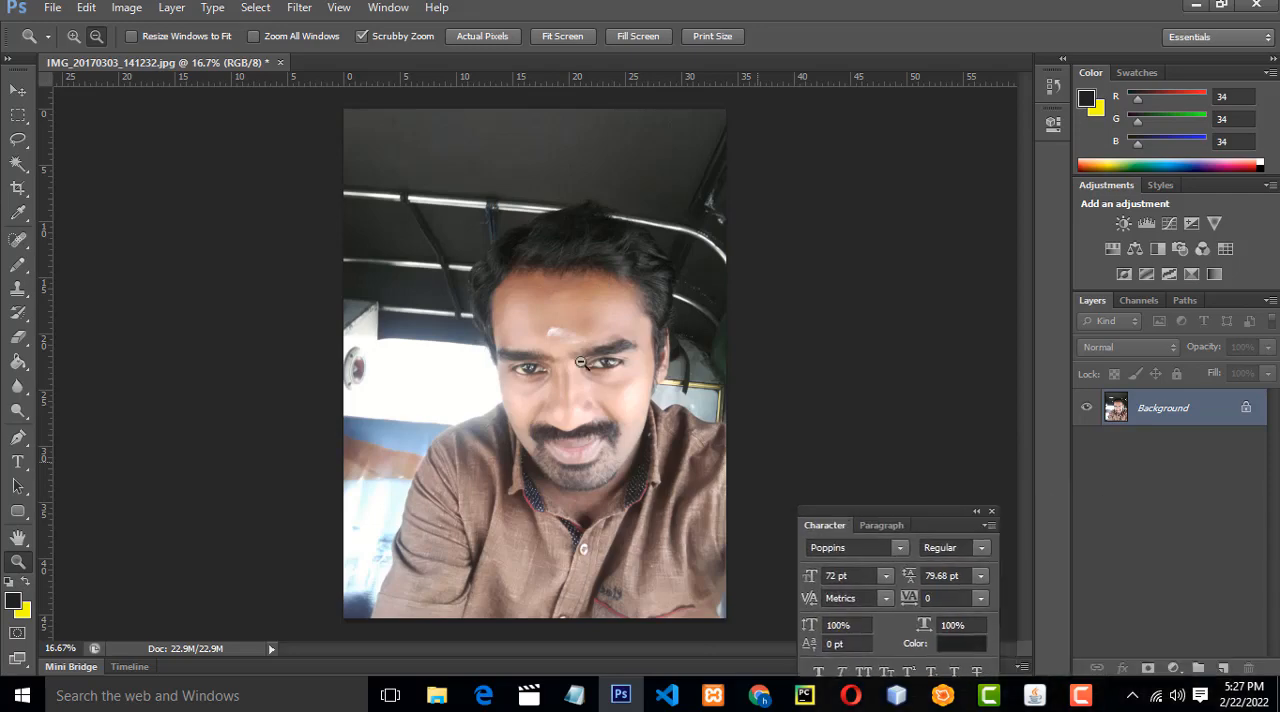
click(130, 10)
mouse_move(138, 50)
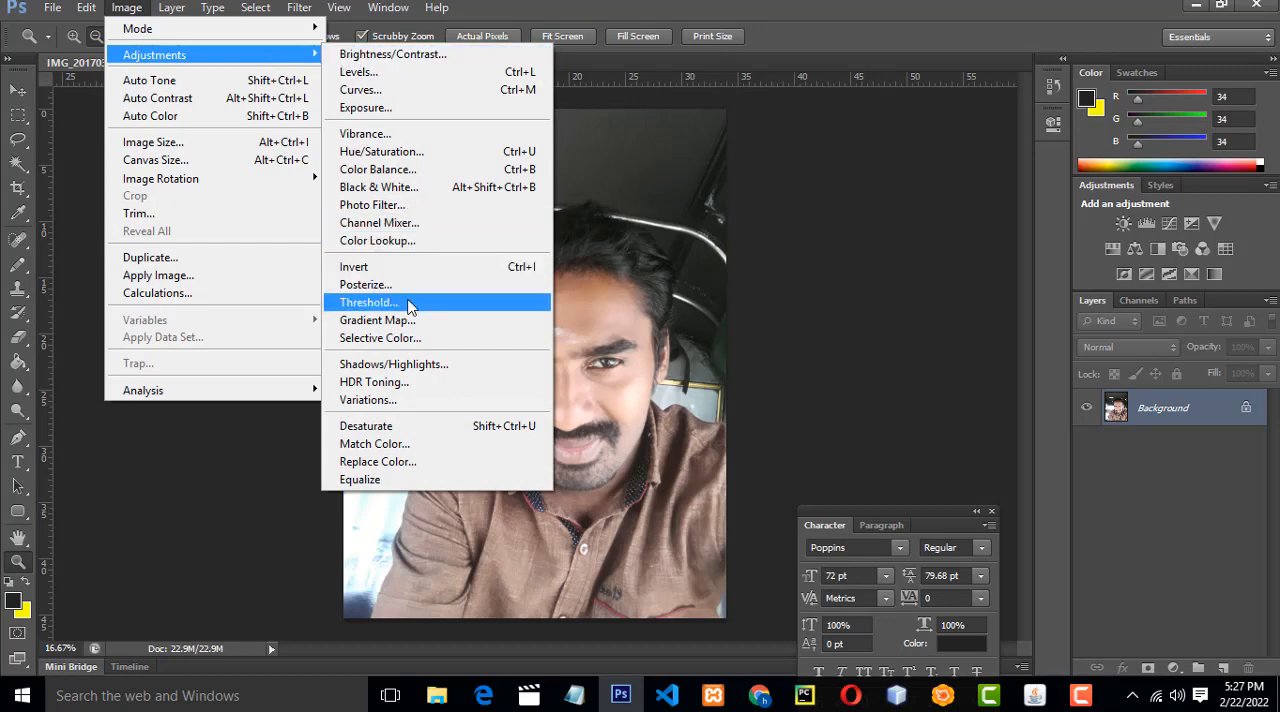
click(409, 428)
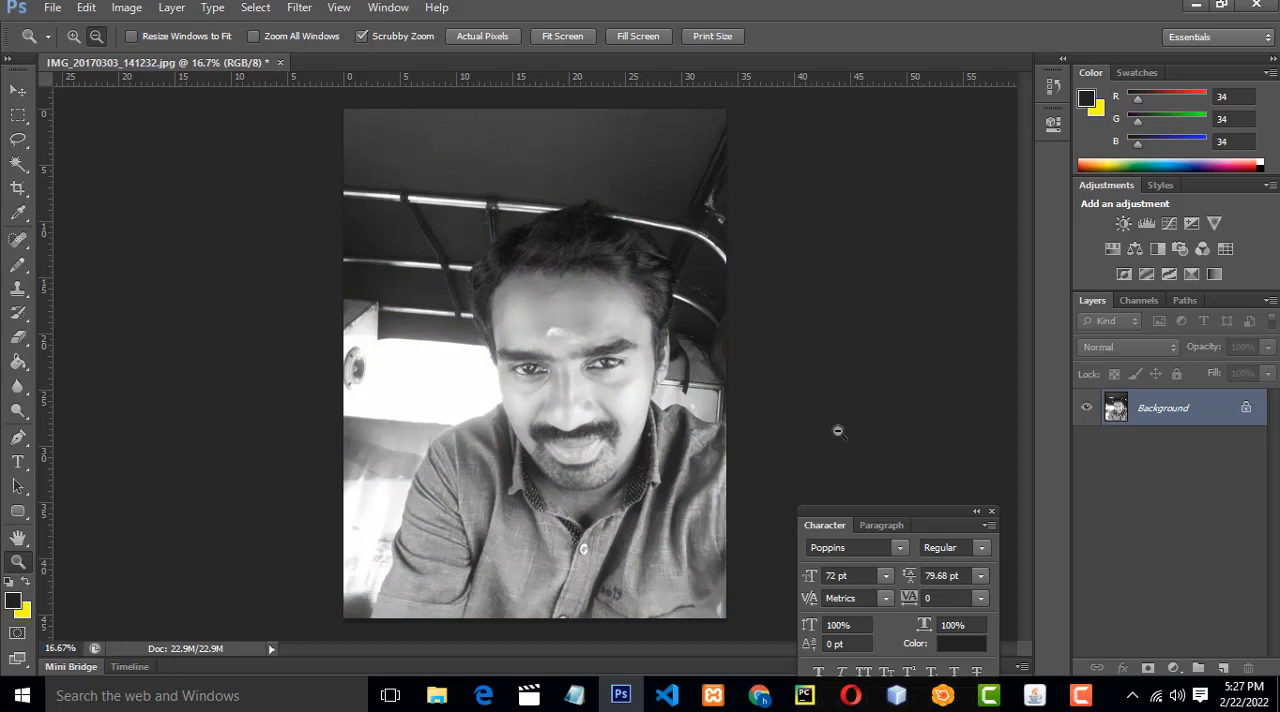
drag(883, 523, 903, 503)
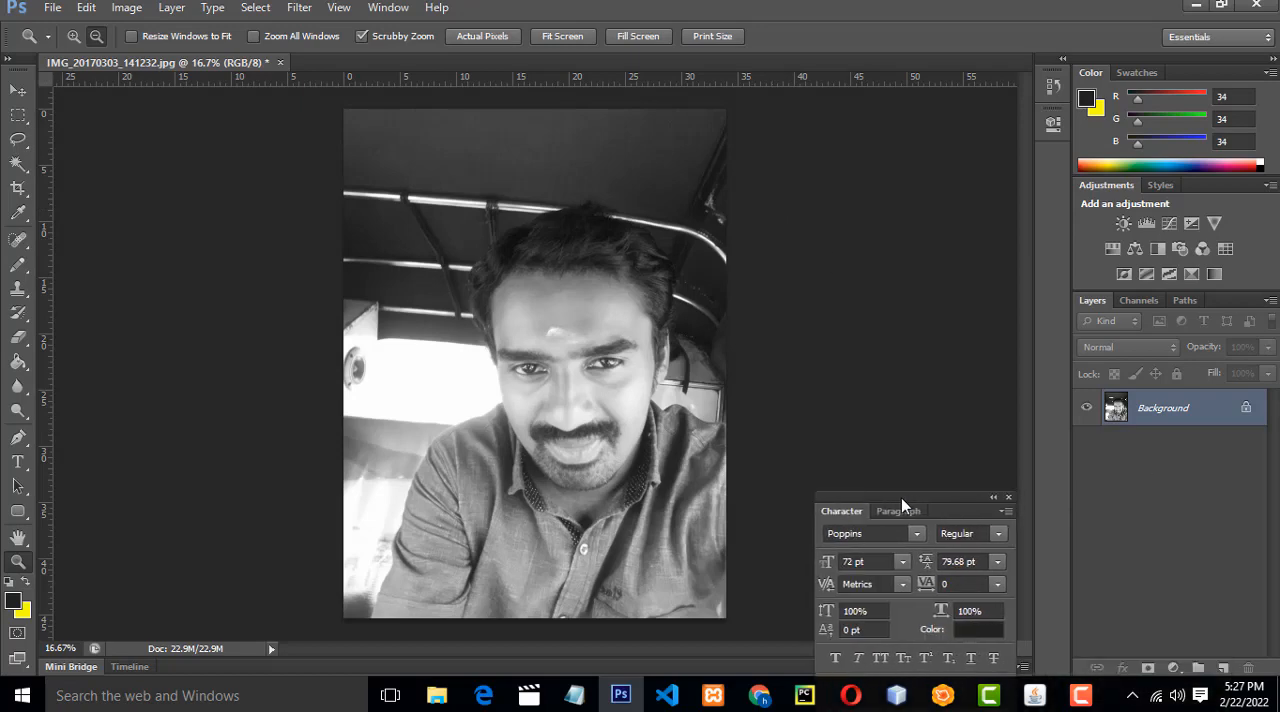
Add a Black & White adjustment layer above the photo with the Default preset.
click(1175, 668)
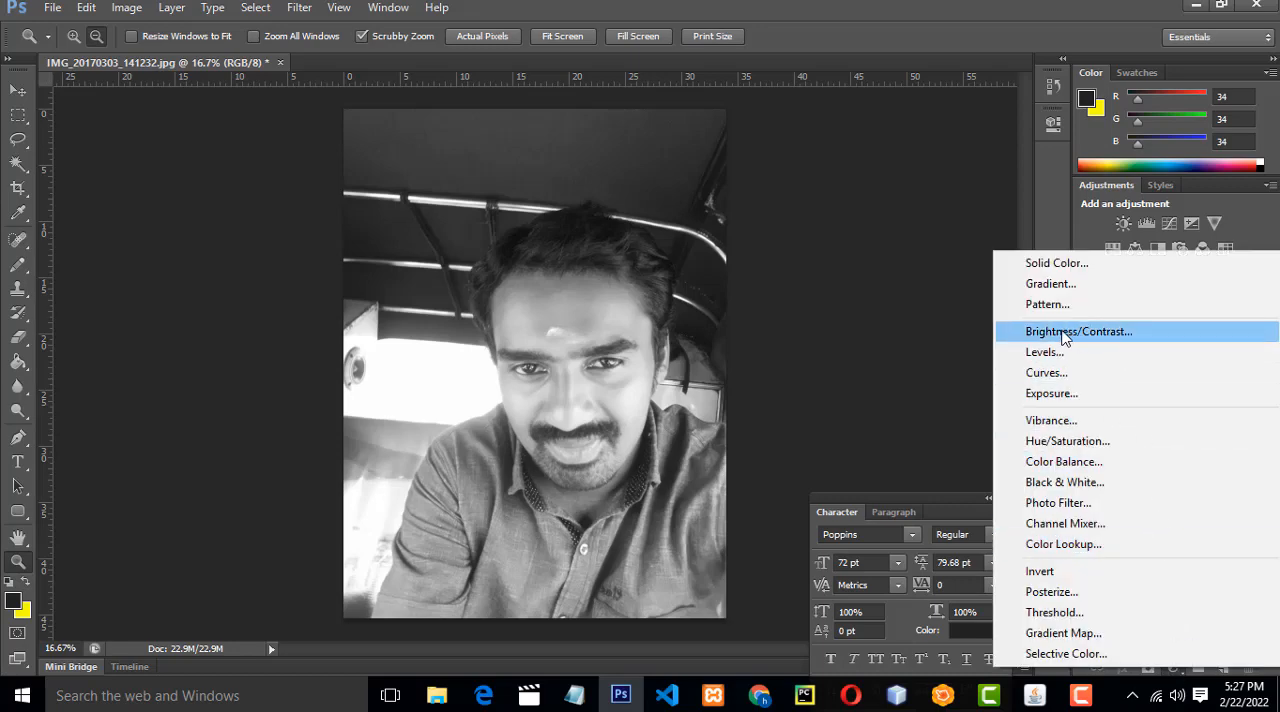
click(1050, 482)
click(903, 169)
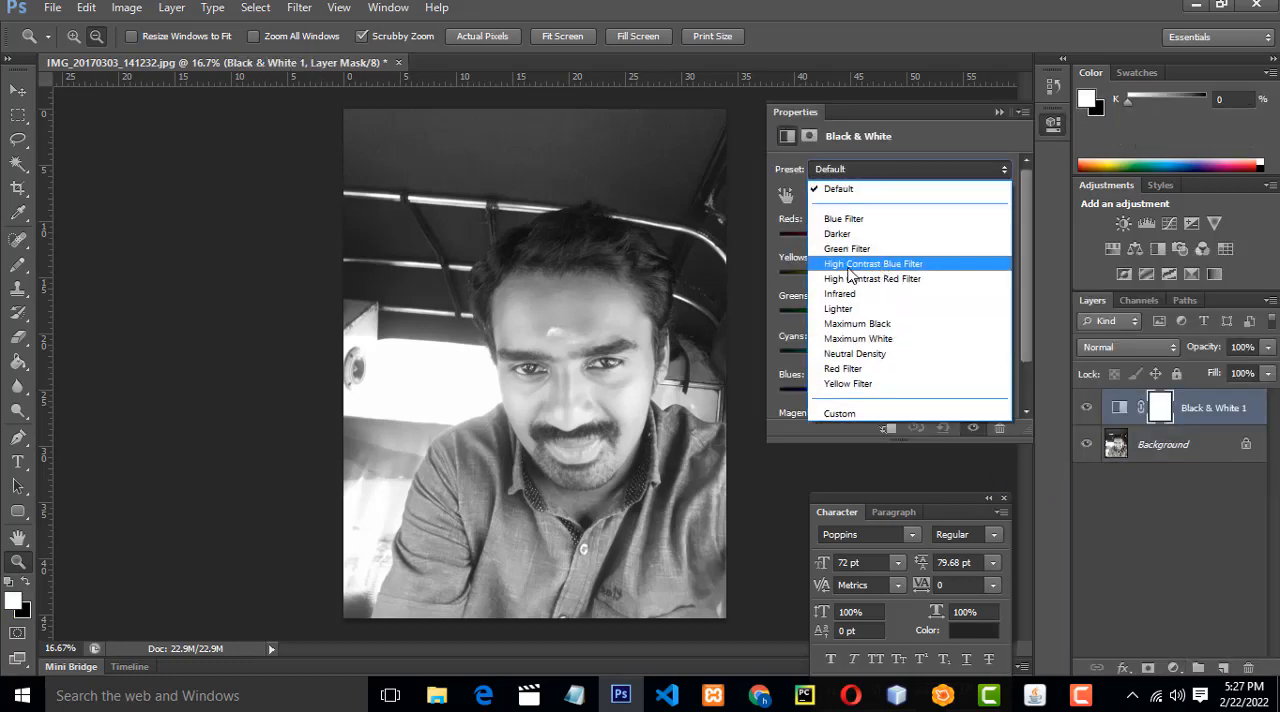
click(951, 266)
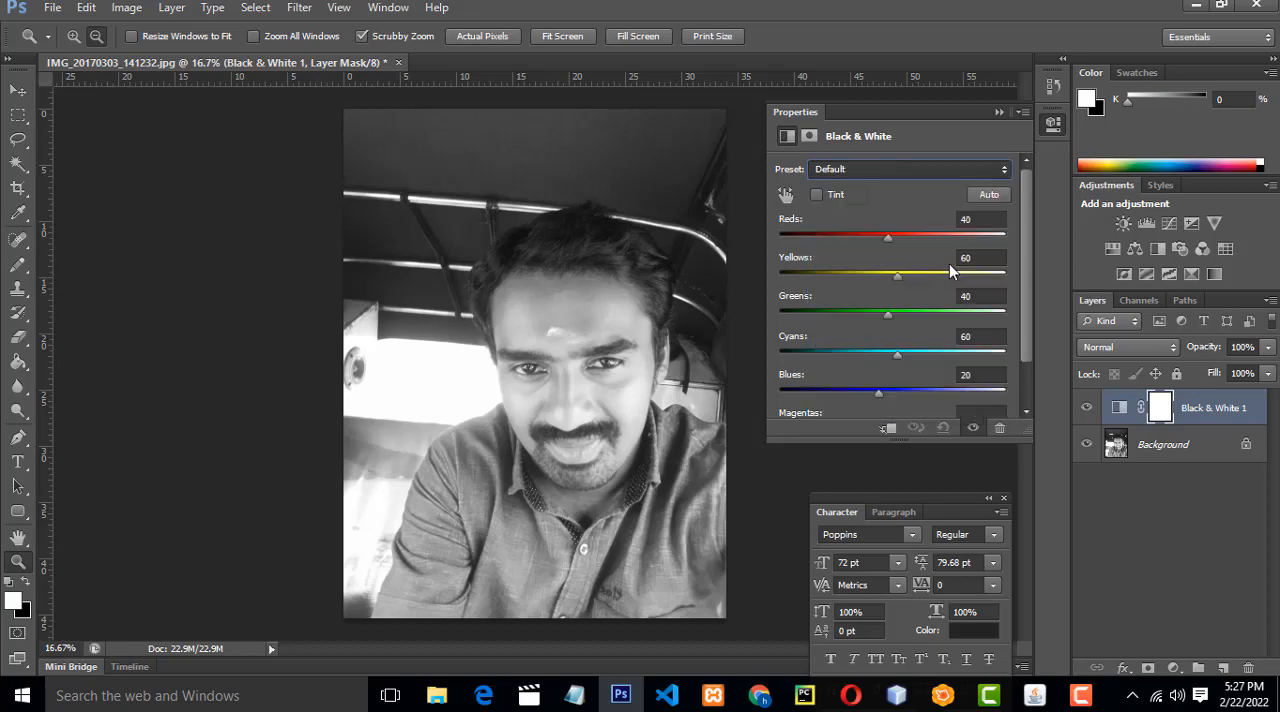
click(1001, 112)
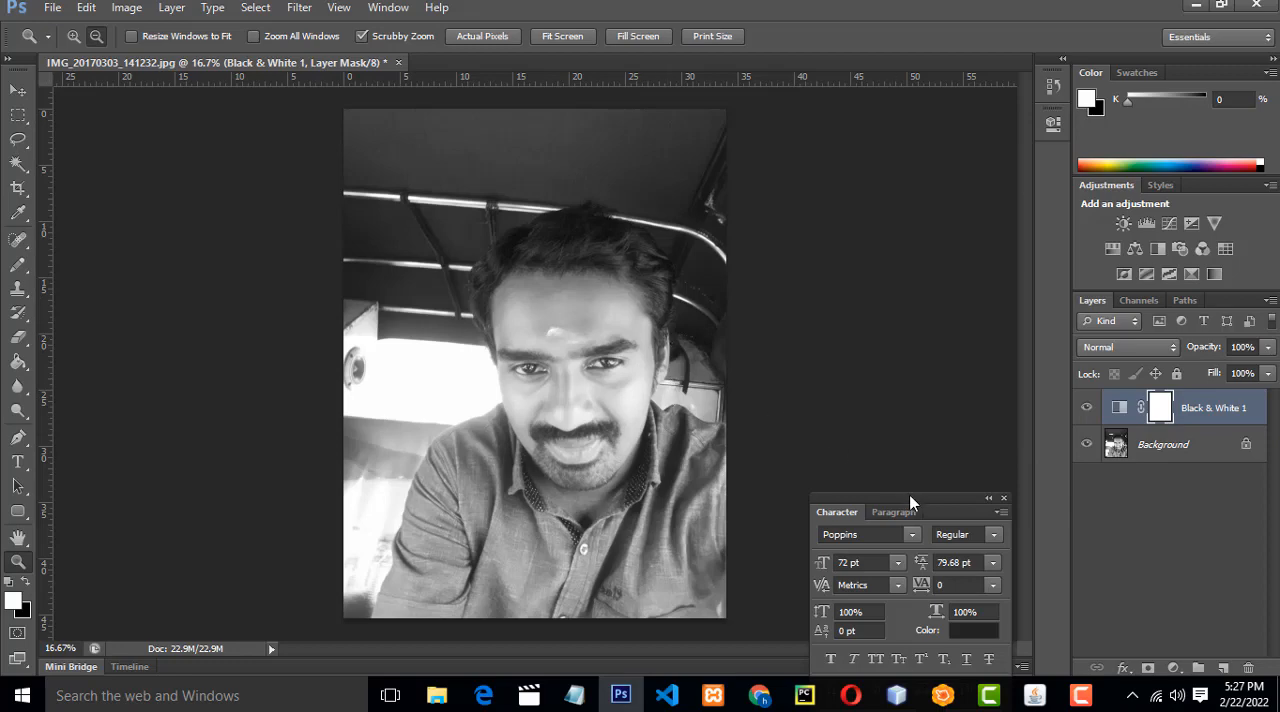
Select the Background layer and browse for files to open in the Film Dust Textures folder inside Downloads > Film-Dust-Textures.
drag(912, 498, 787, 571)
click(1130, 448)
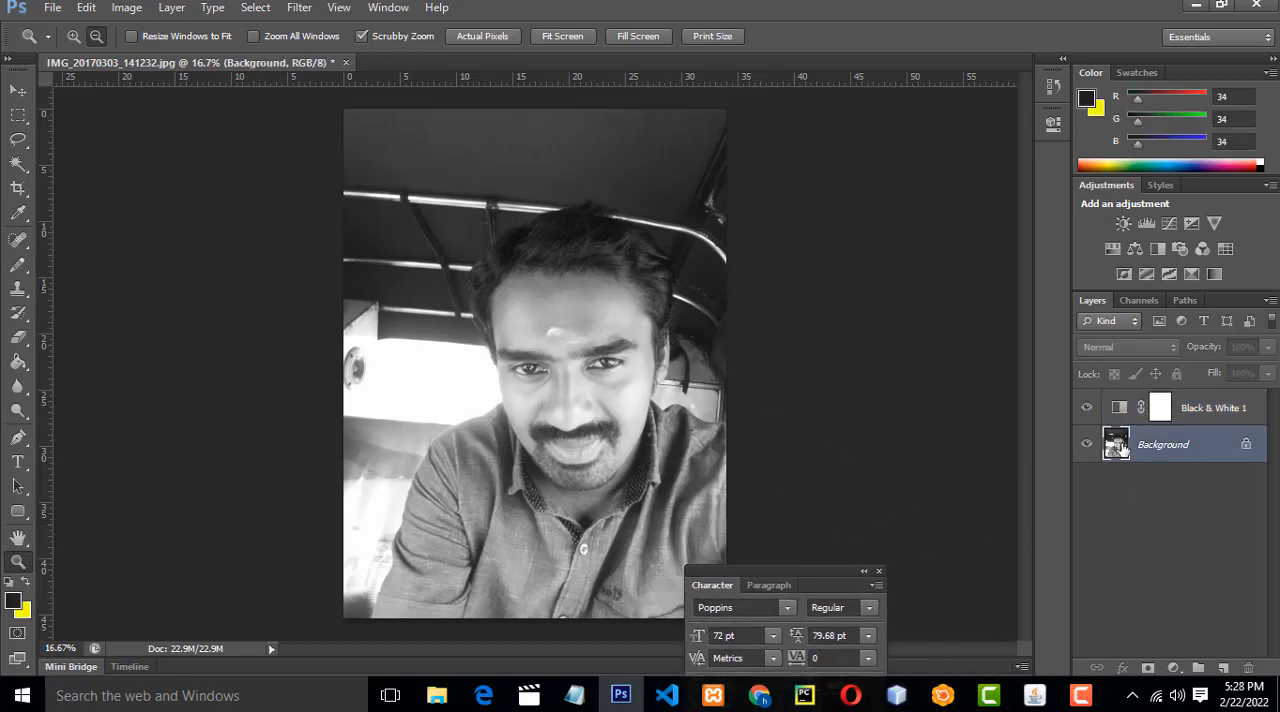
click(52, 8)
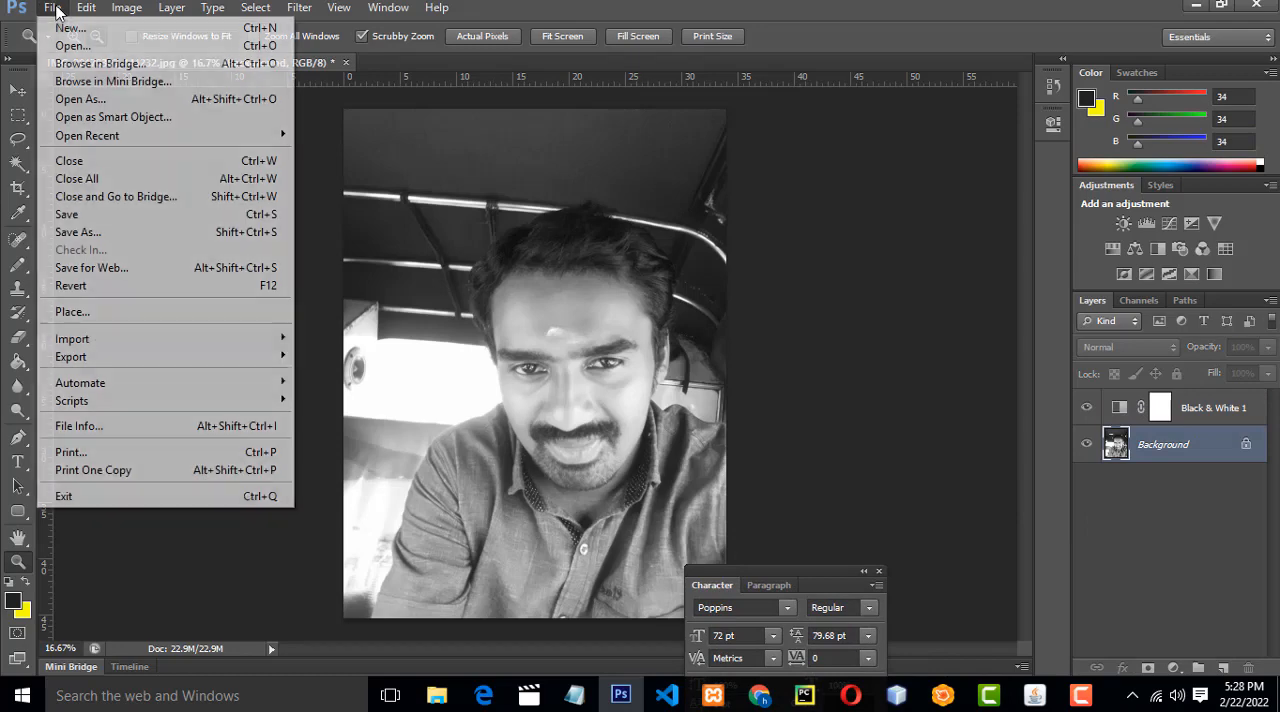
click(62, 45)
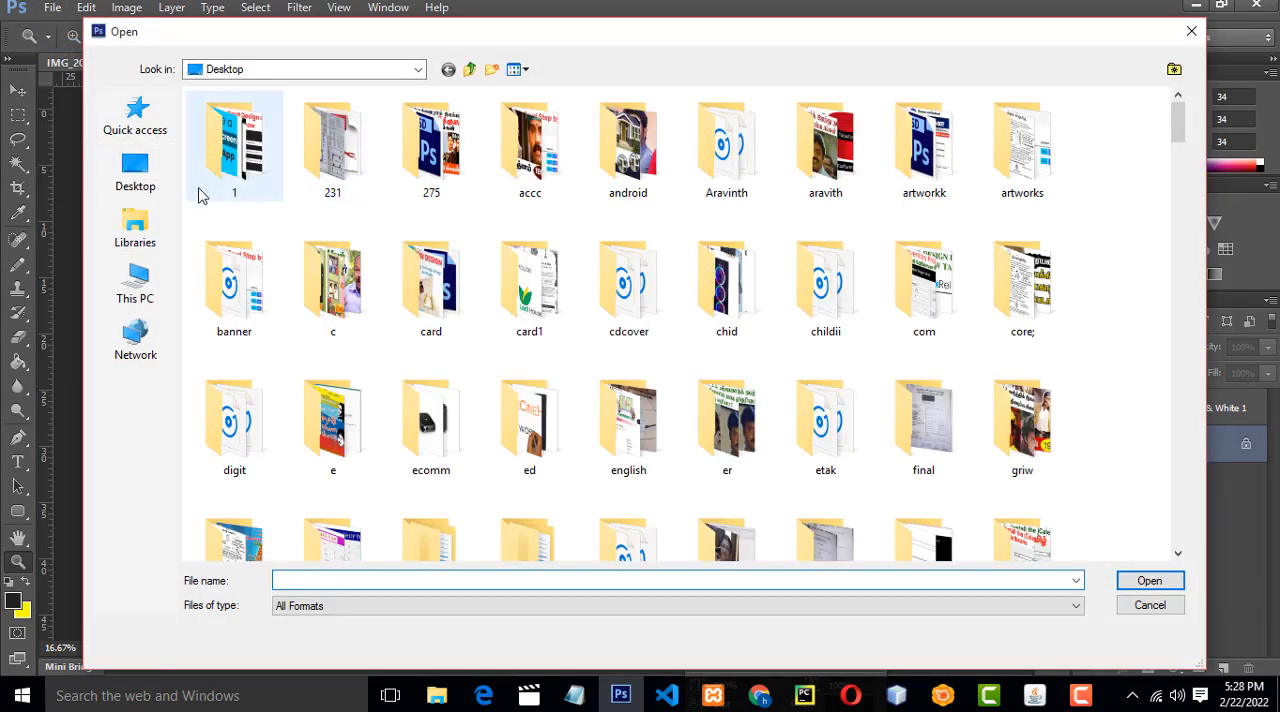
click(137, 288)
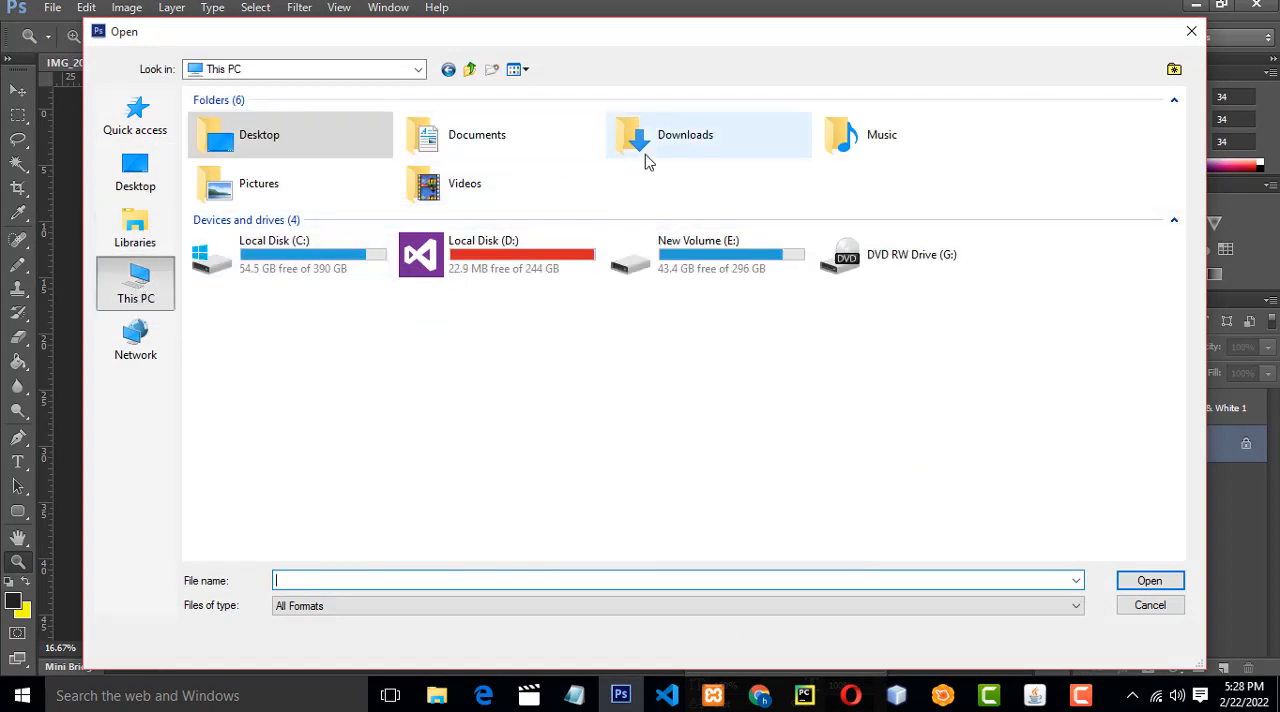
double_click(645, 154)
click(925, 290)
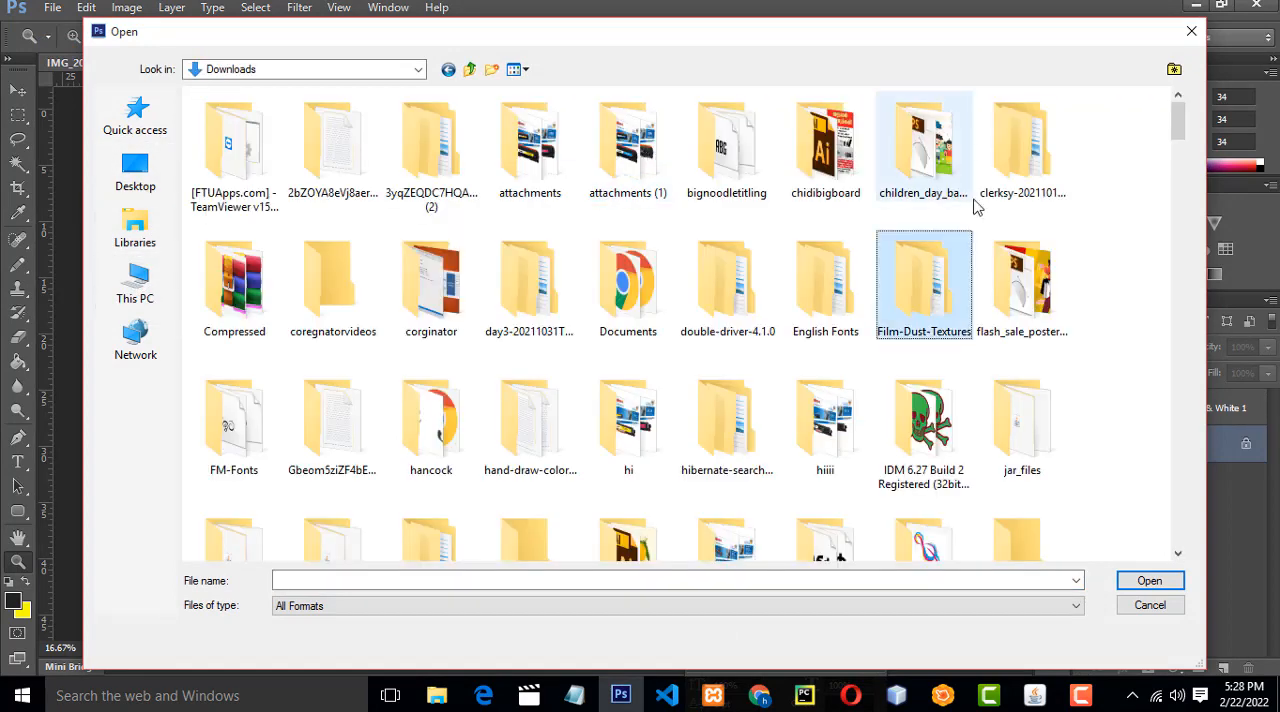
double_click(911, 298)
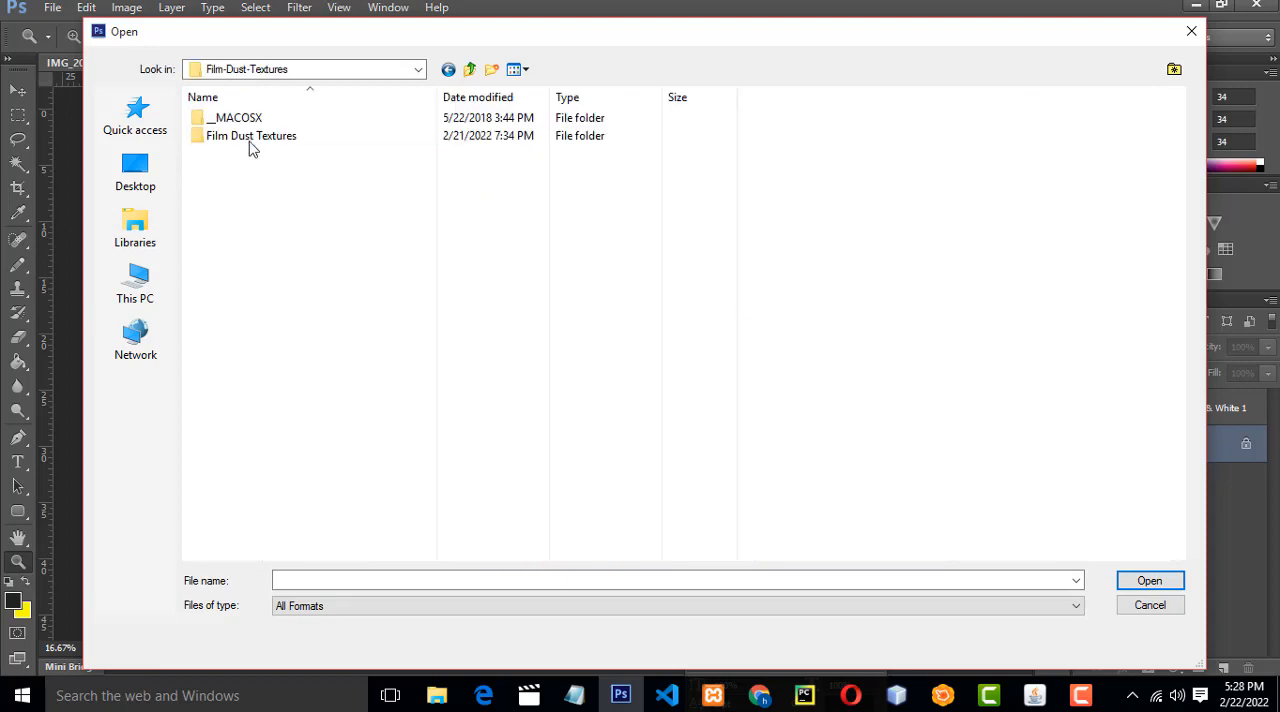
double_click(277, 141)
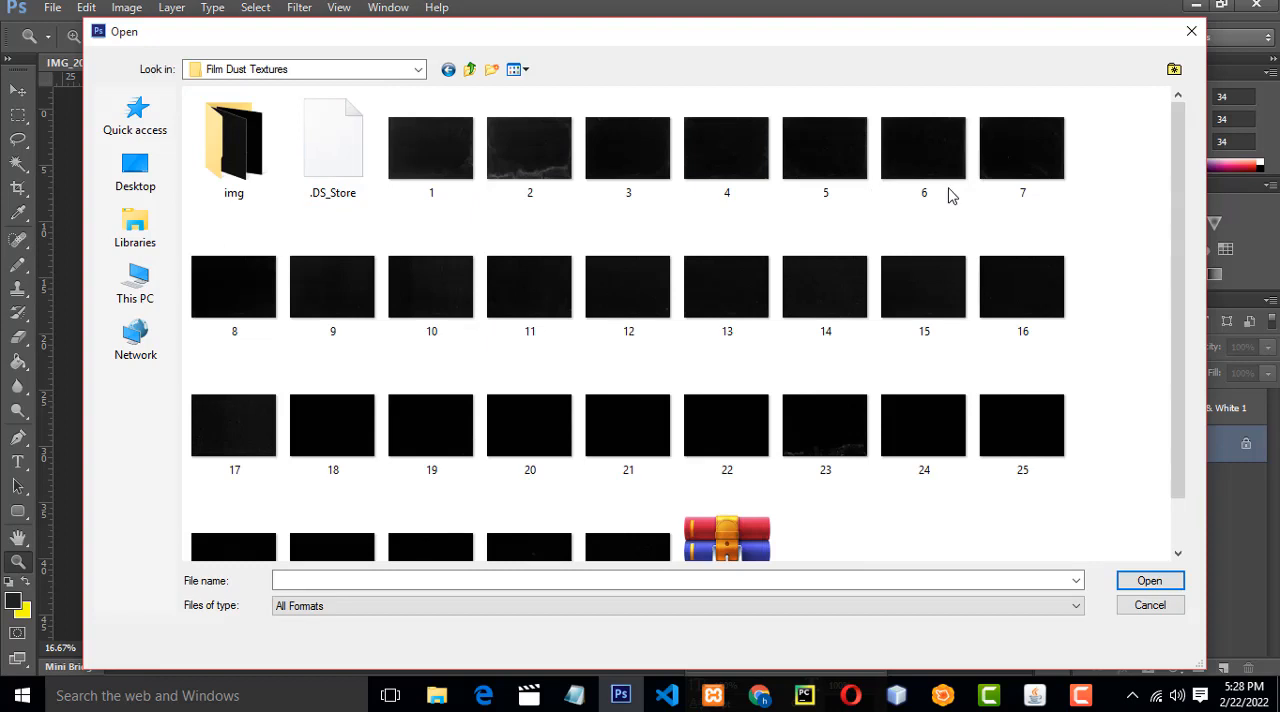
Open the dust texture images 14 and 30 together.
scroll(1080, 286, down, 1)
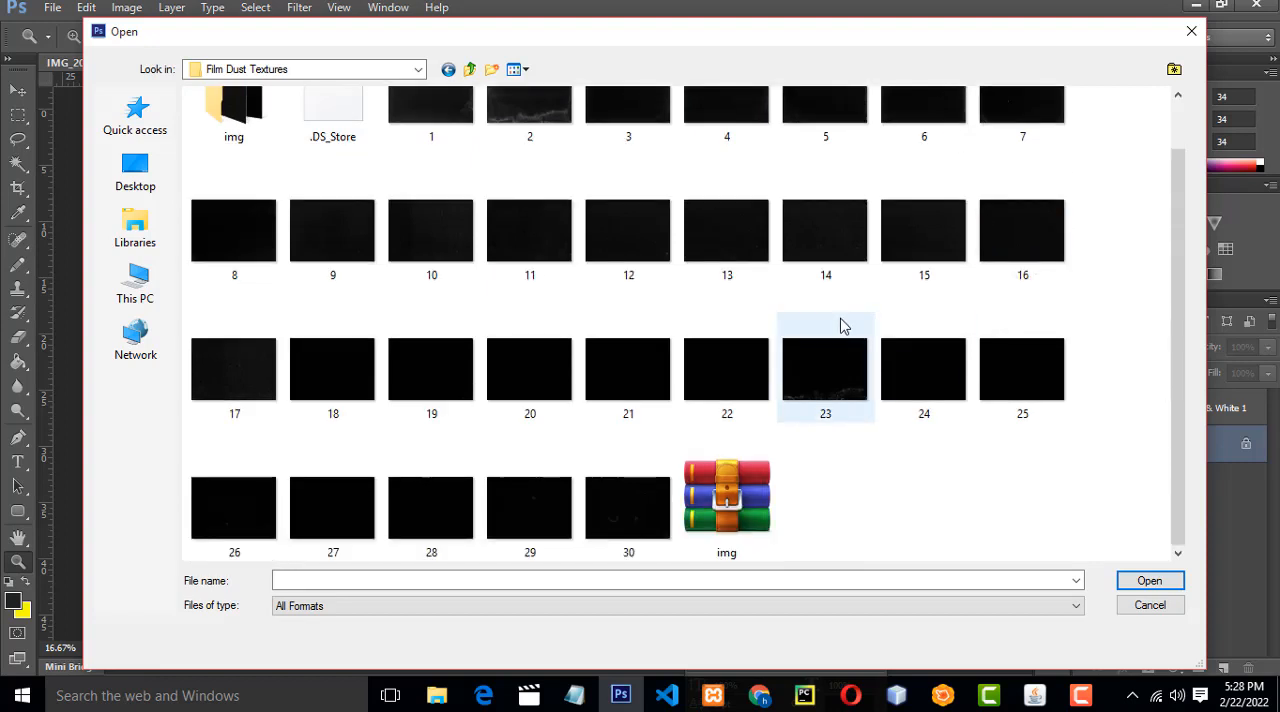
click(811, 243)
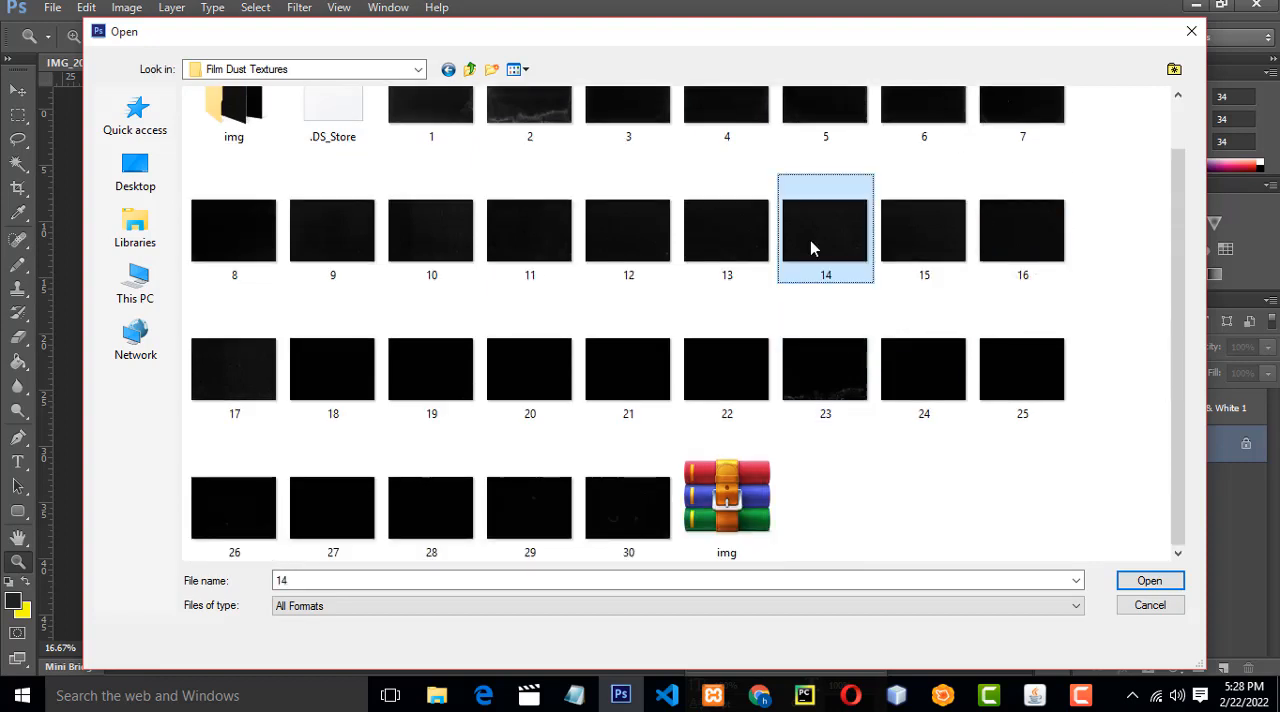
ctrl+click(628, 510)
click(1135, 580)
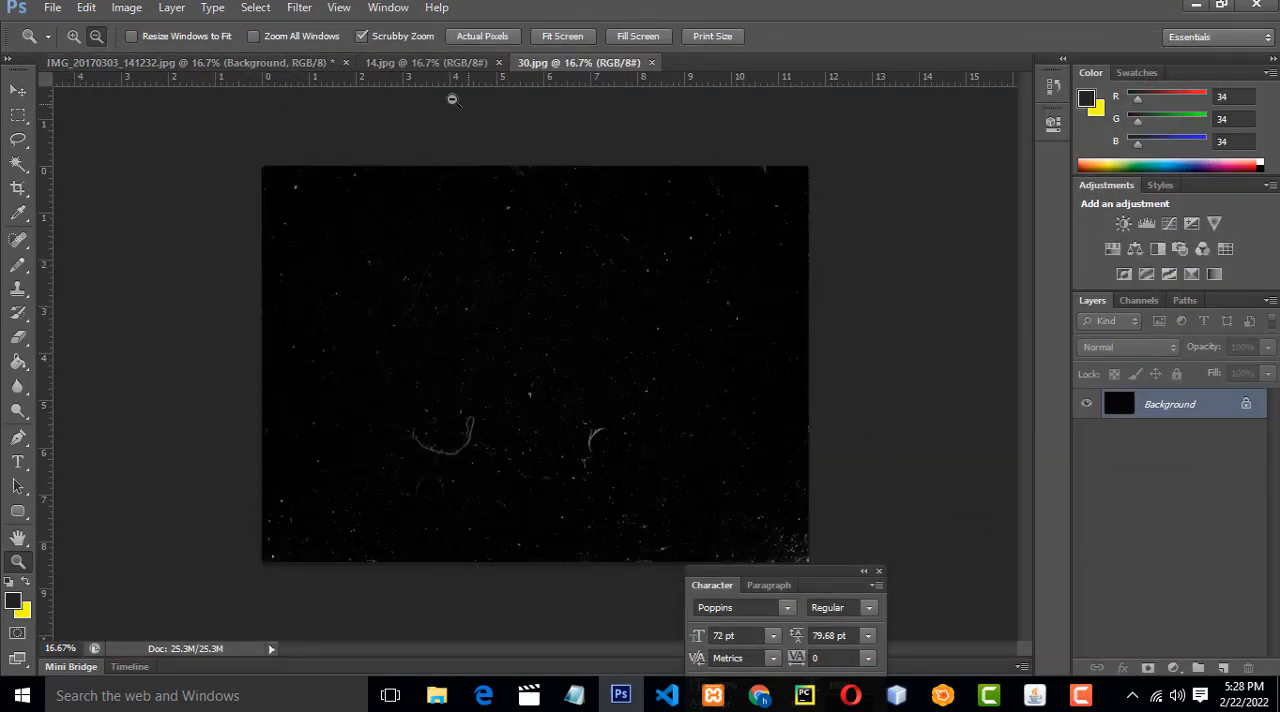
Float the 14.jpg and 30.jpg documents in separate windows beside the portrait, with 14.jpg in front.
click(420, 64)
drag(404, 66, 674, 207)
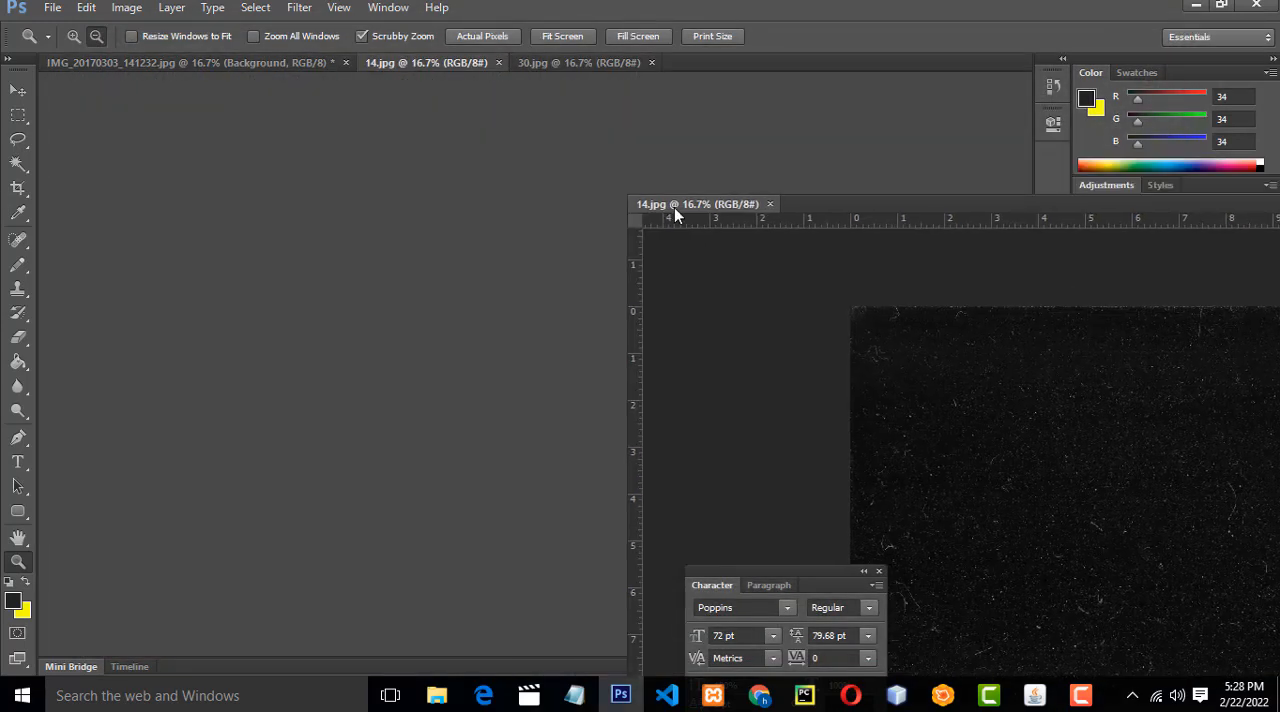
drag(414, 60, 948, 347)
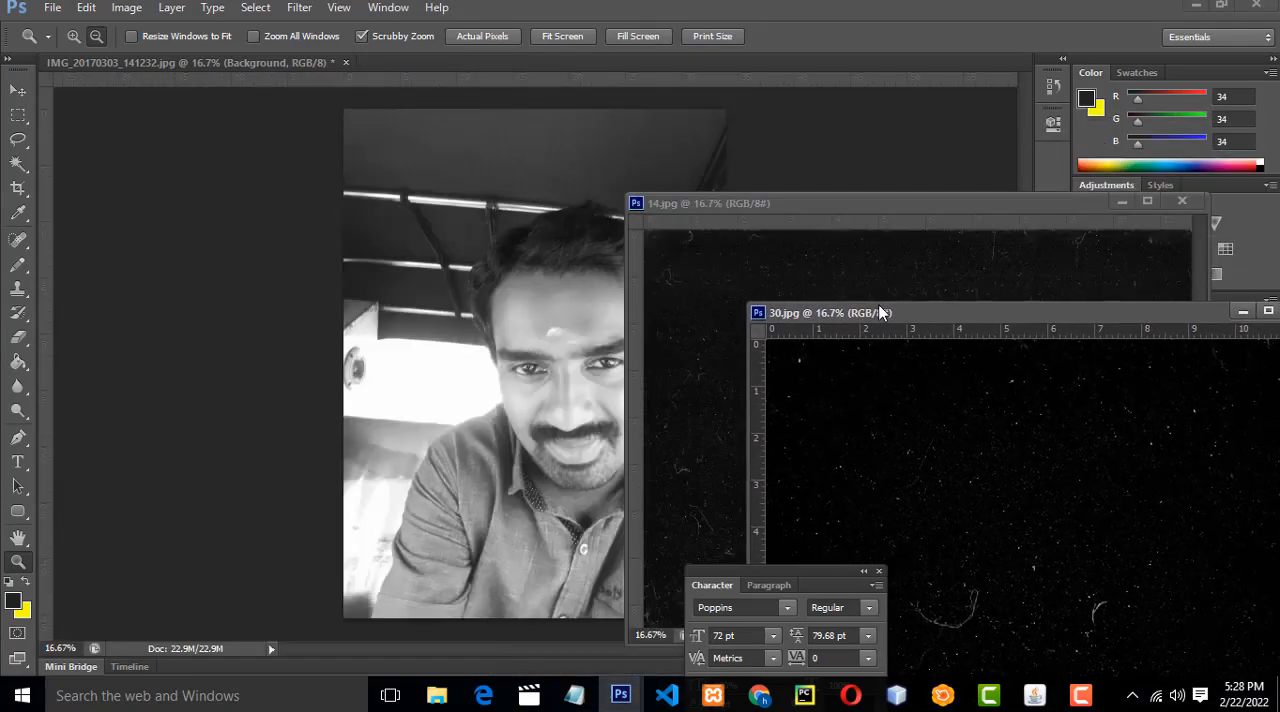
drag(793, 200, 859, 151)
alt+click(904, 338)
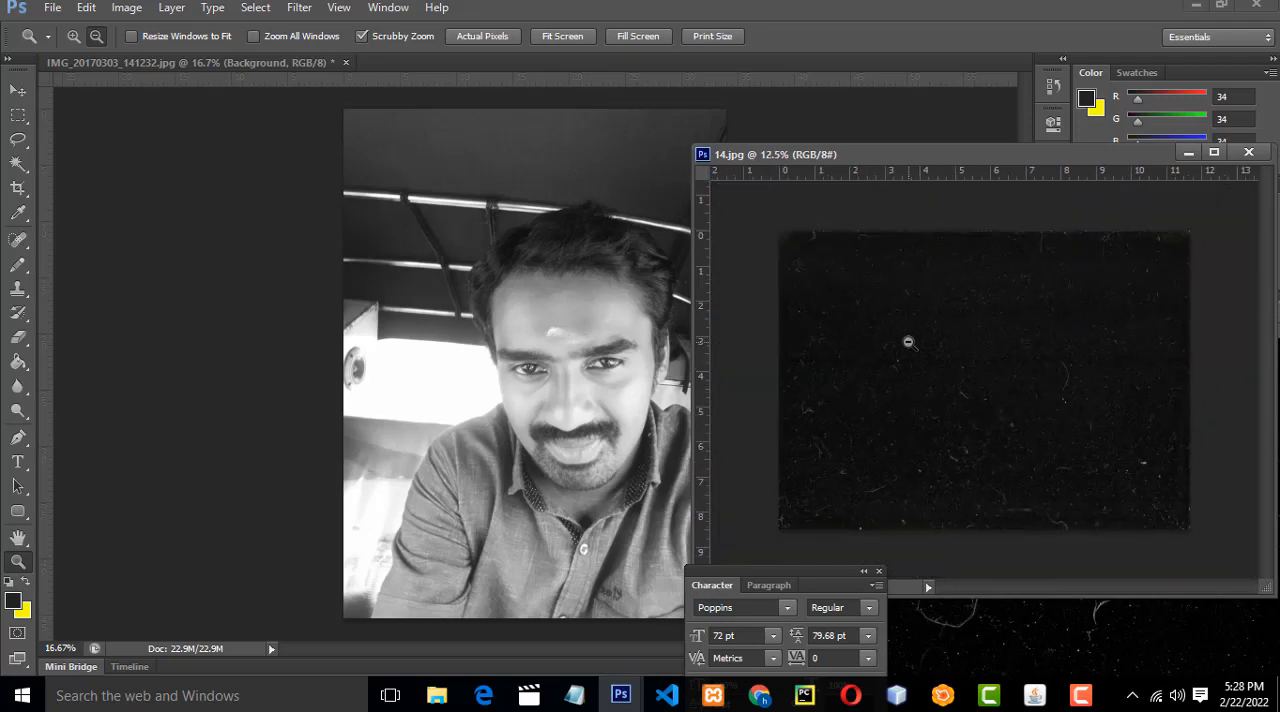
Copy the 14.jpg dust texture into the portrait document with the Move tool as a new layer above the Background.
key(v)
drag(1020, 397, 641, 380)
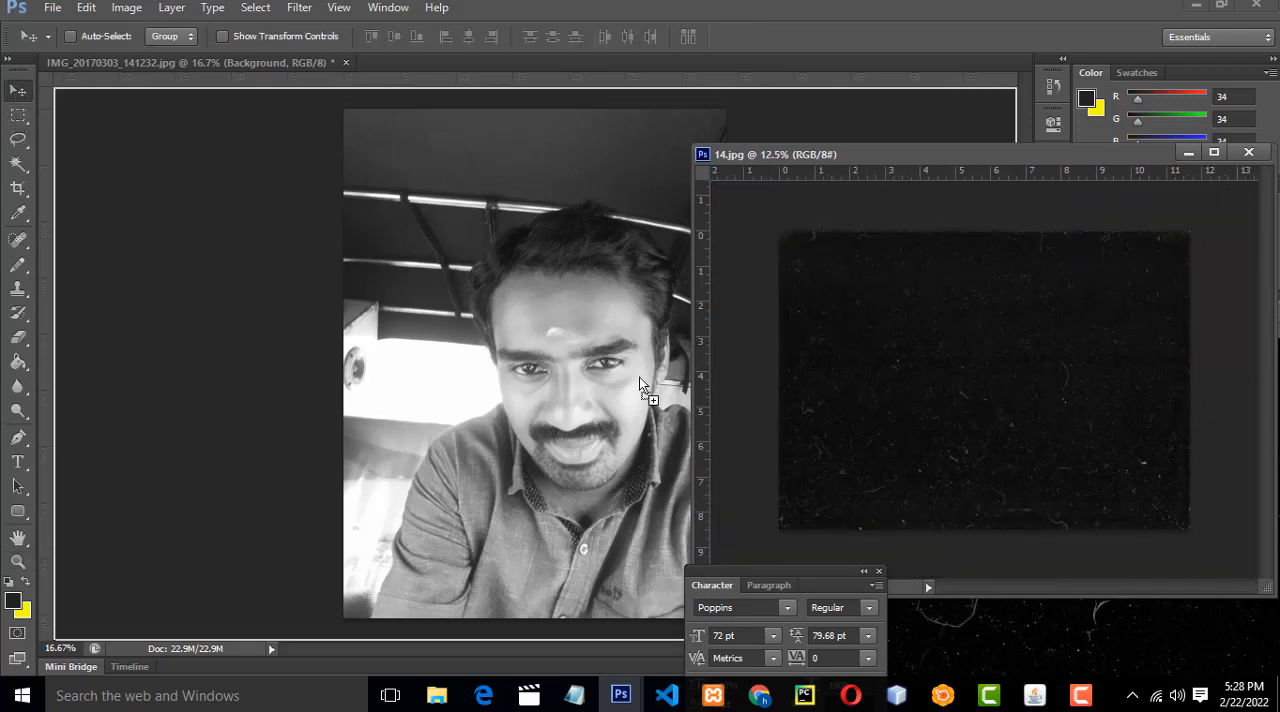
drag(503, 349, 503, 349)
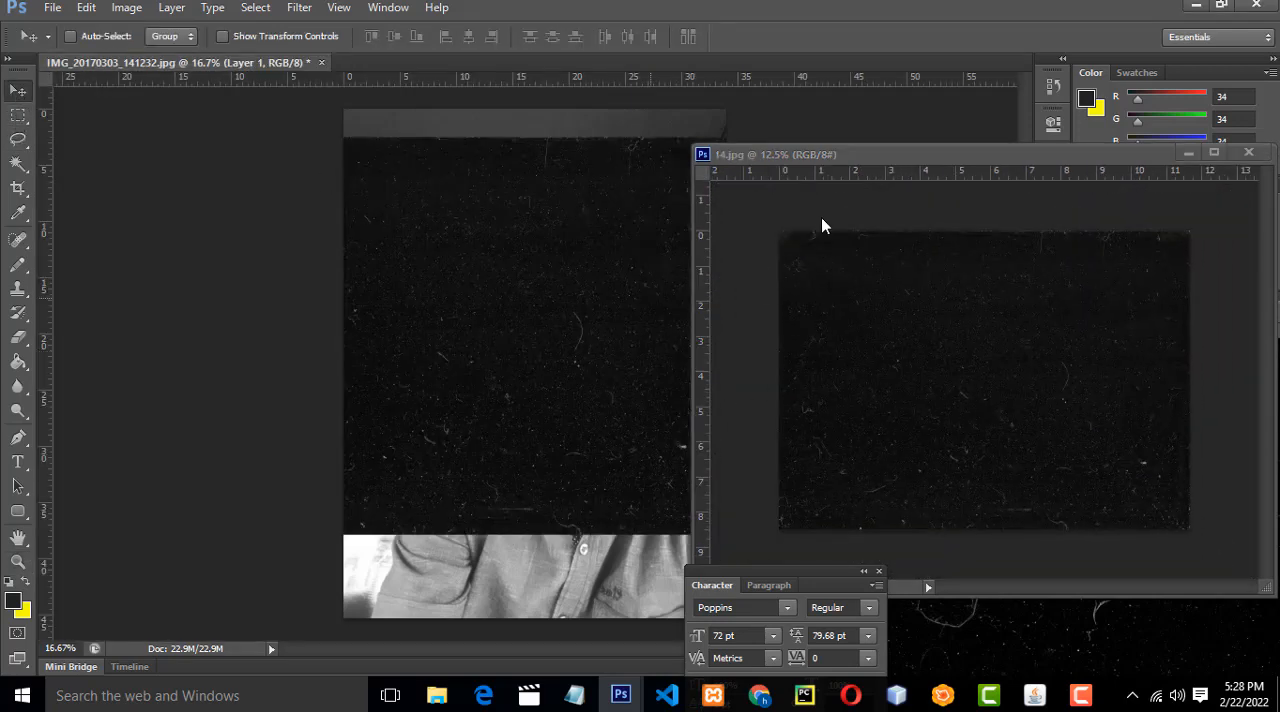
Dock the 14.jpg and 30.jpg windows back as tabs and return to the portrait document.
drag(841, 153, 573, 65)
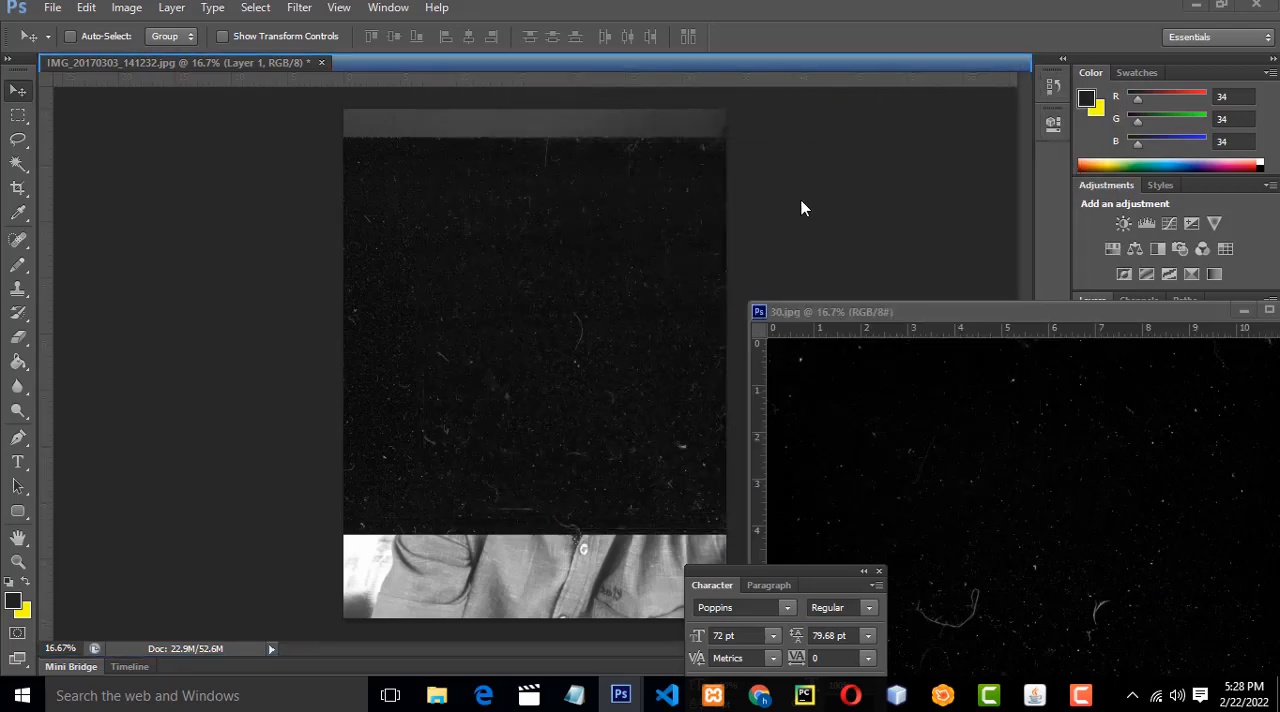
drag(875, 313, 257, 56)
click(258, 58)
Select the dust texture layer and enlarge it with Free Transform until it covers the whole portrait.
right_click(510, 275)
click(533, 286)
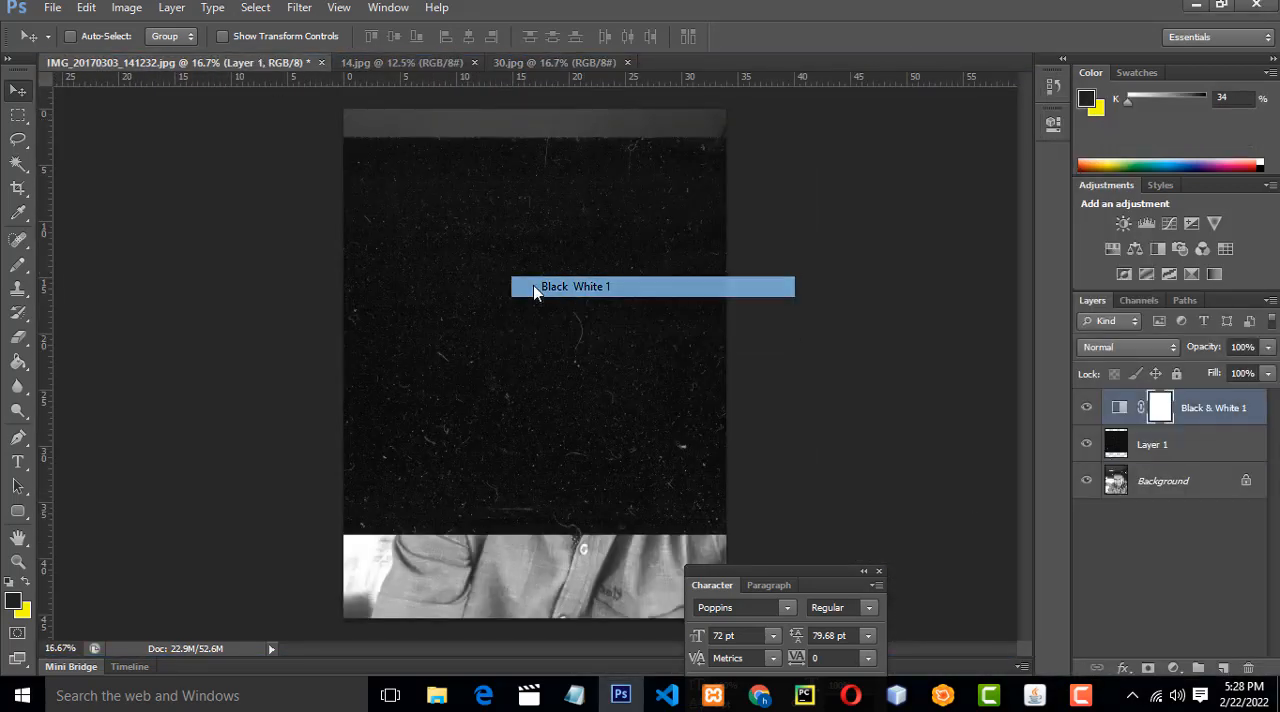
click(1128, 452)
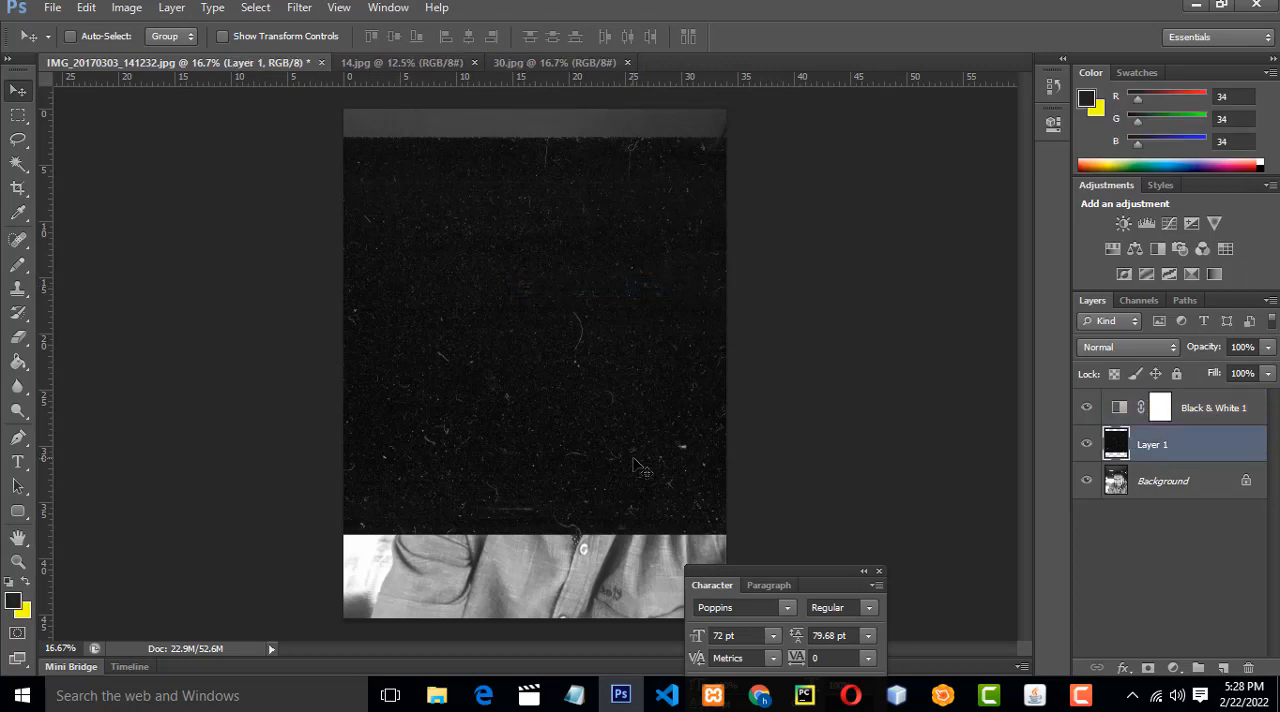
key(ctrl+t)
drag(745, 535, 898, 643)
drag(908, 133, 946, 102)
key(Return)
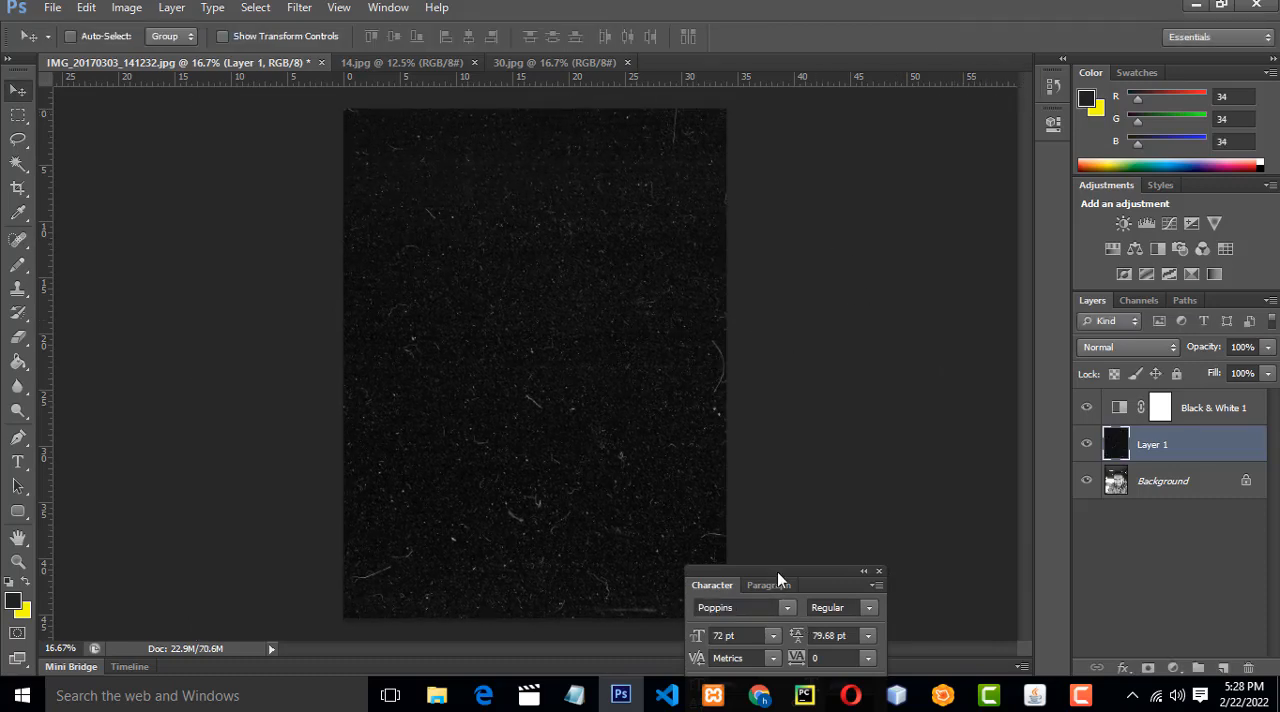
Move the Character palette off the canvas bottom and set the dust texture layer's blend mode to Soft Light.
drag(777, 571, 879, 271)
click(1143, 350)
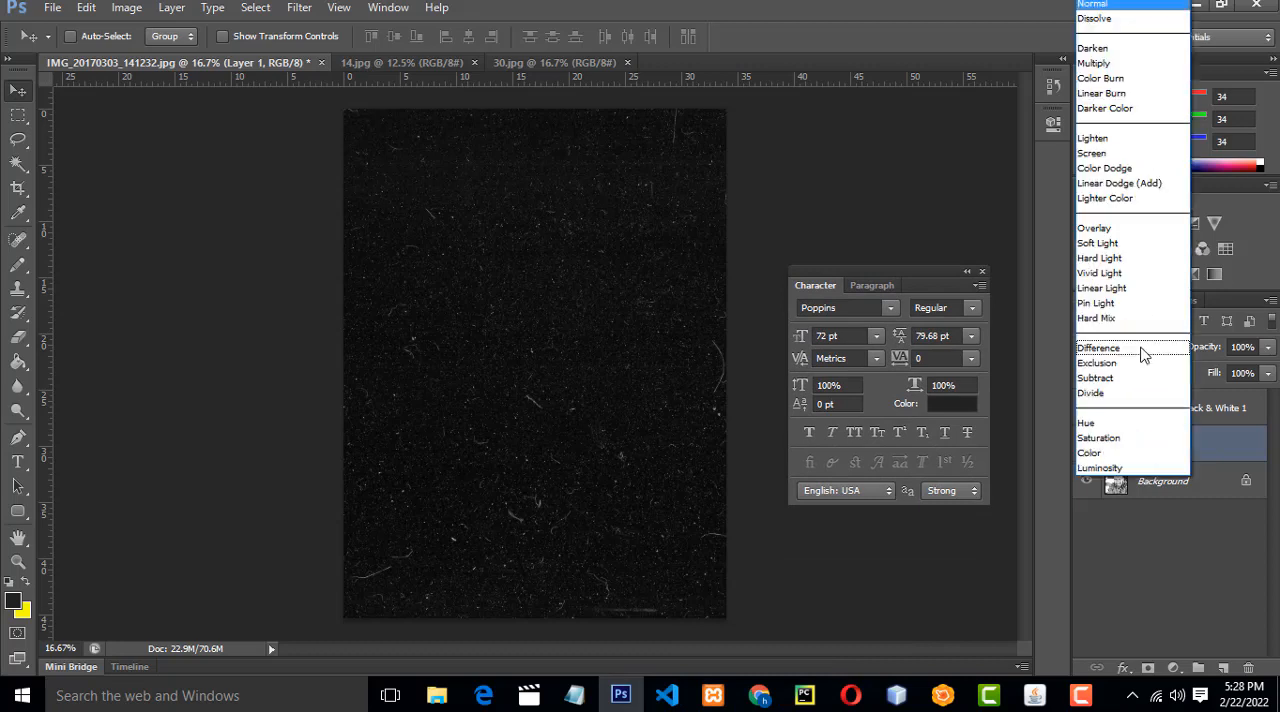
click(1135, 245)
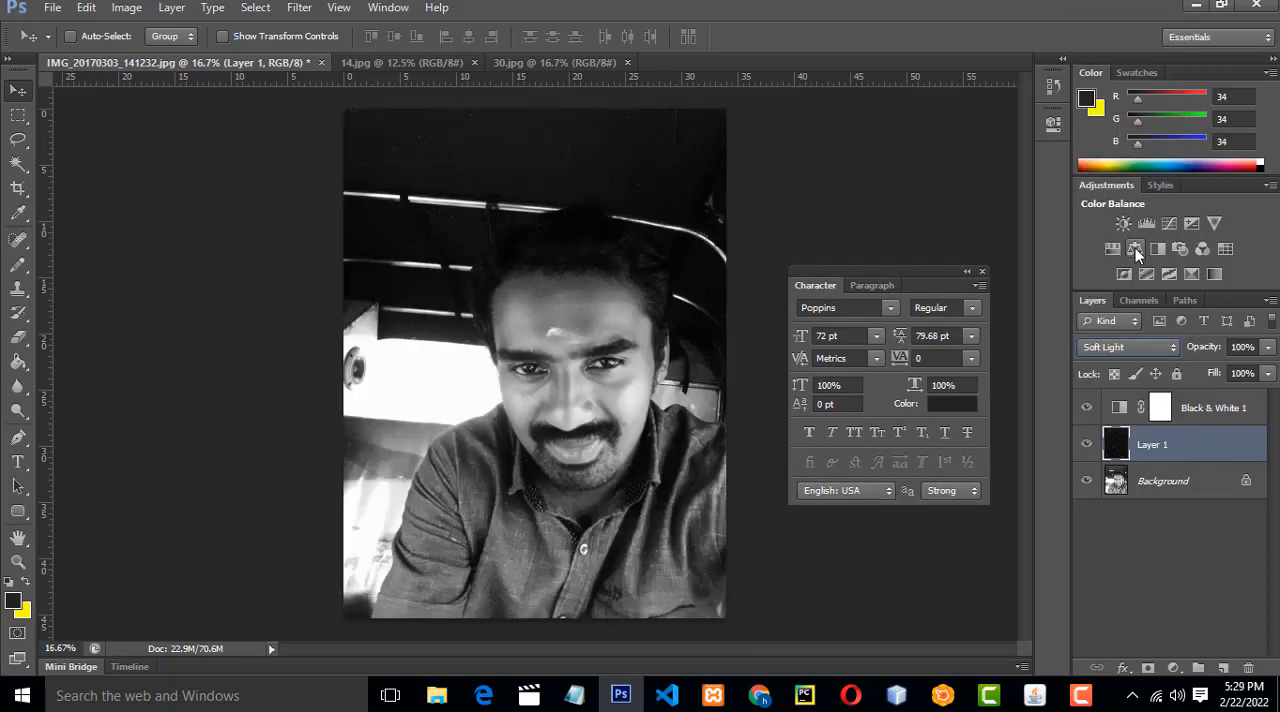
Try the Overlay blend mode on the dust texture layer and restore Soft Light.
click(1163, 349)
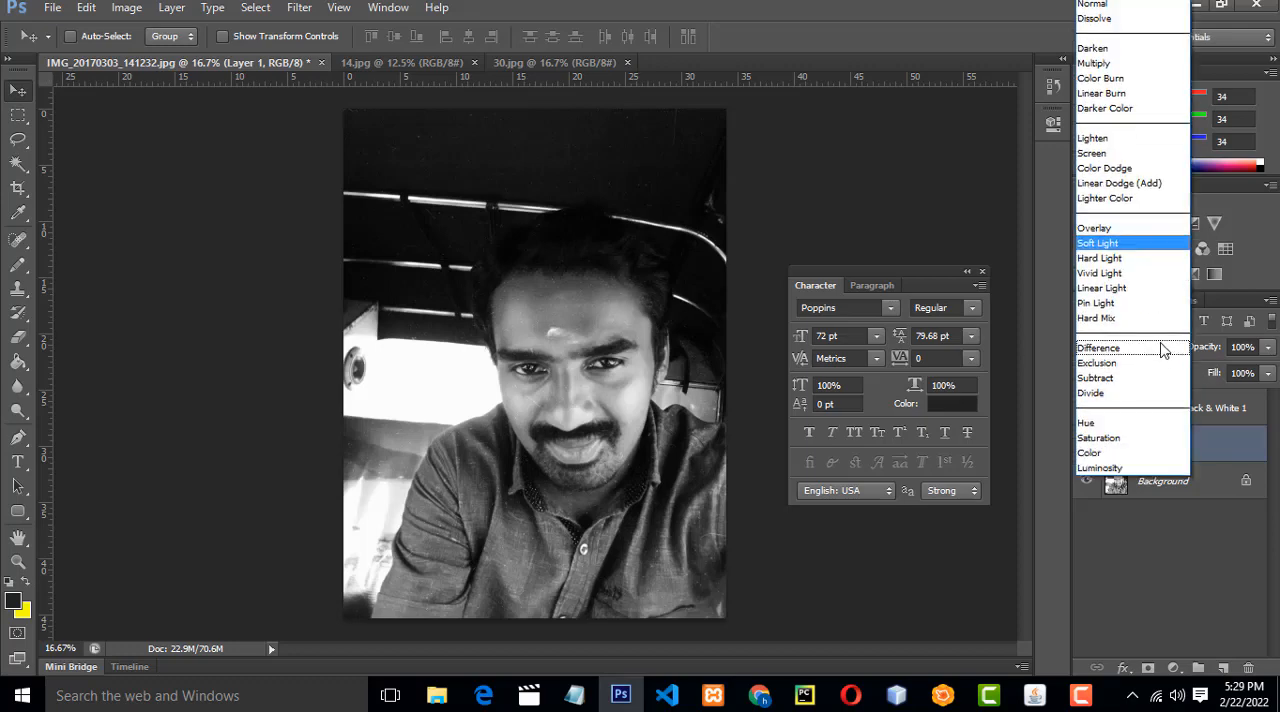
key(Down)
key(Up)
key(Up)
key(Return)
click(1148, 350)
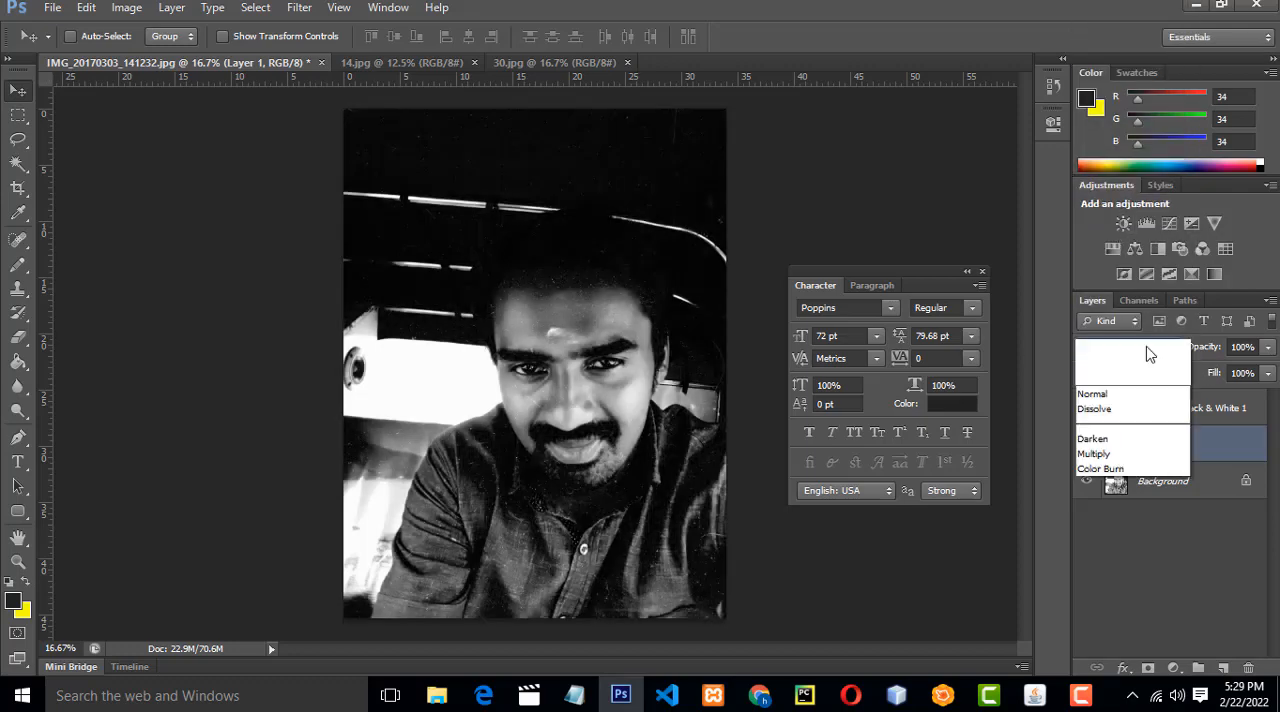
click(1120, 246)
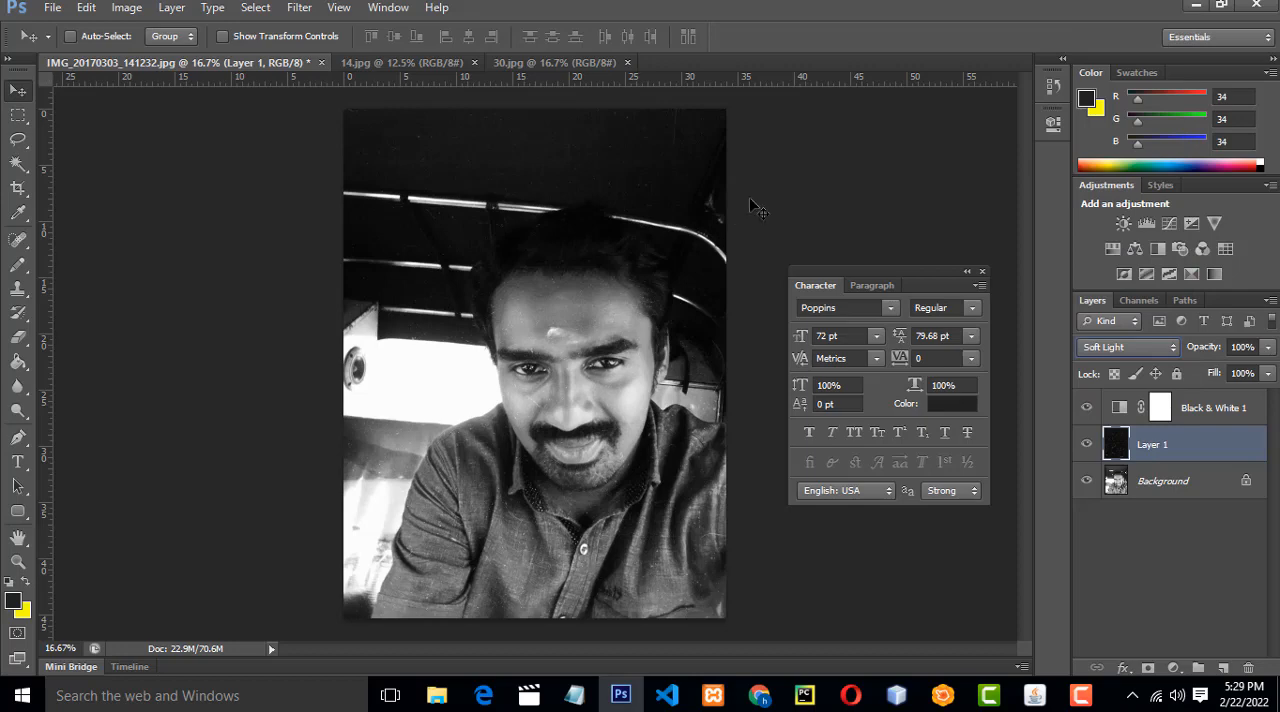
Add a layer above the dust texture and draw thin white vertical scratches across the forehead with the Pencil tool at size 1.
key(ctrl+plus)
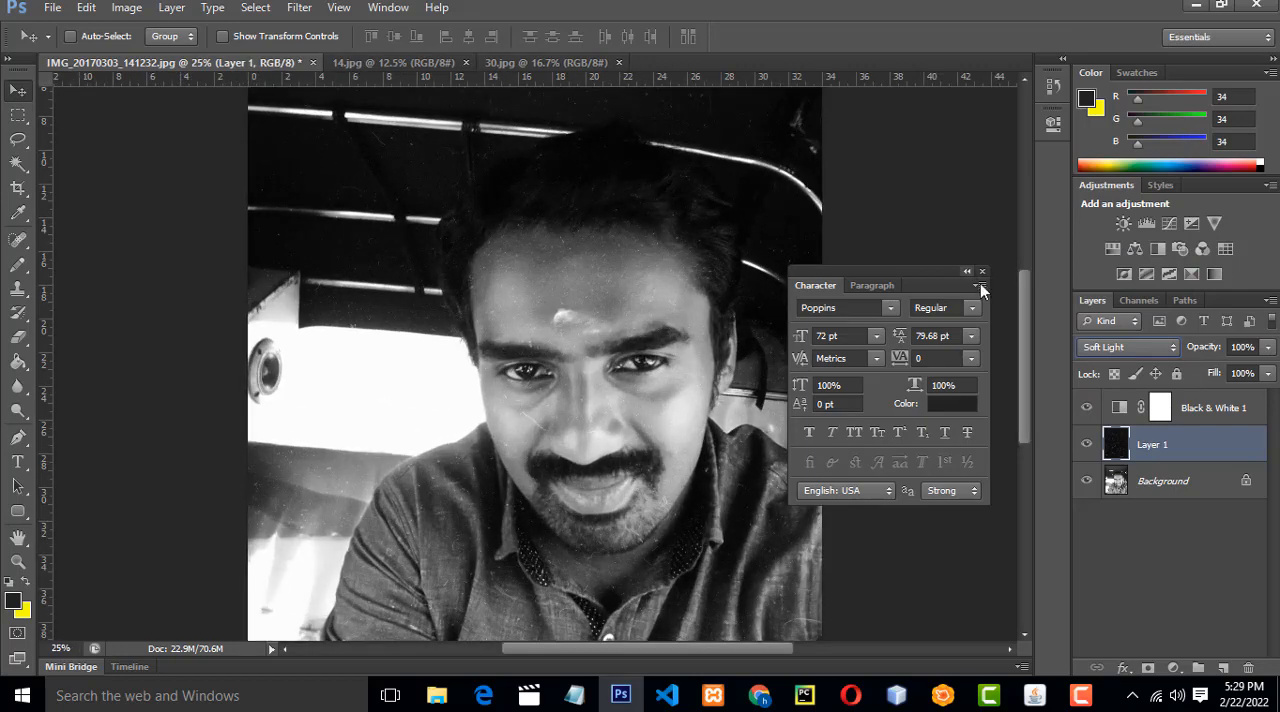
drag(1027, 306, 1056, 294)
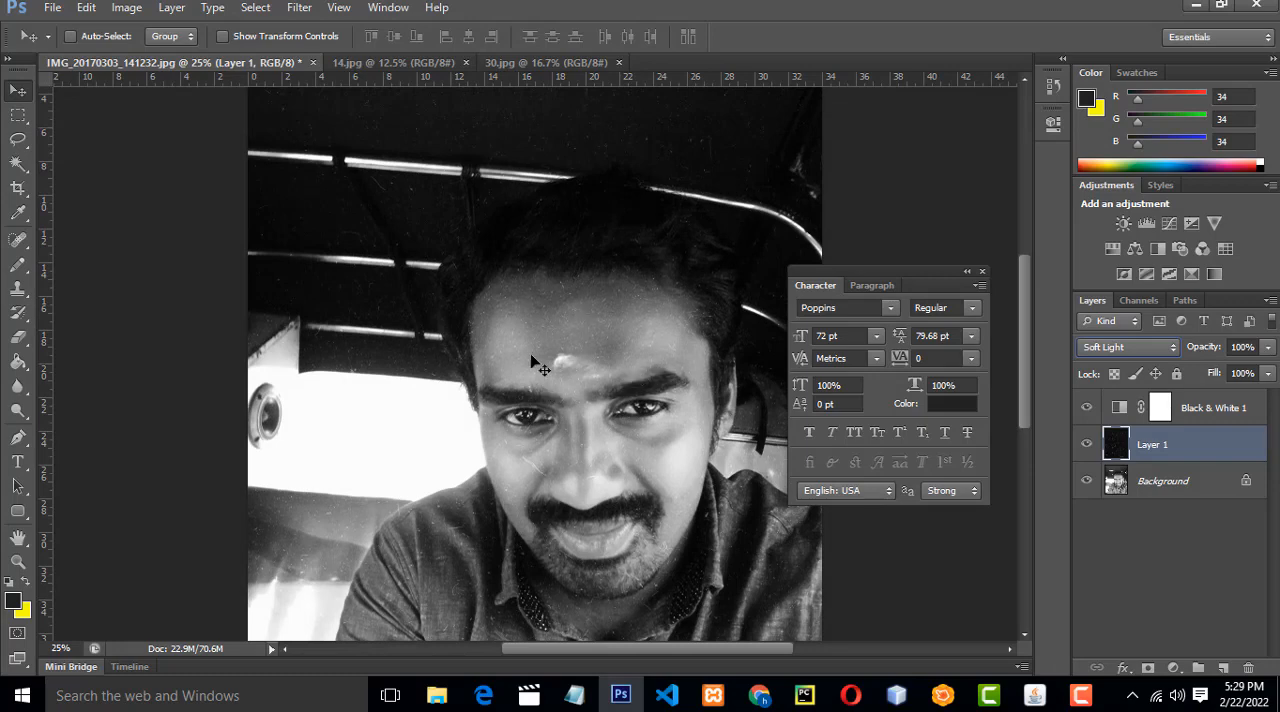
click(18, 264)
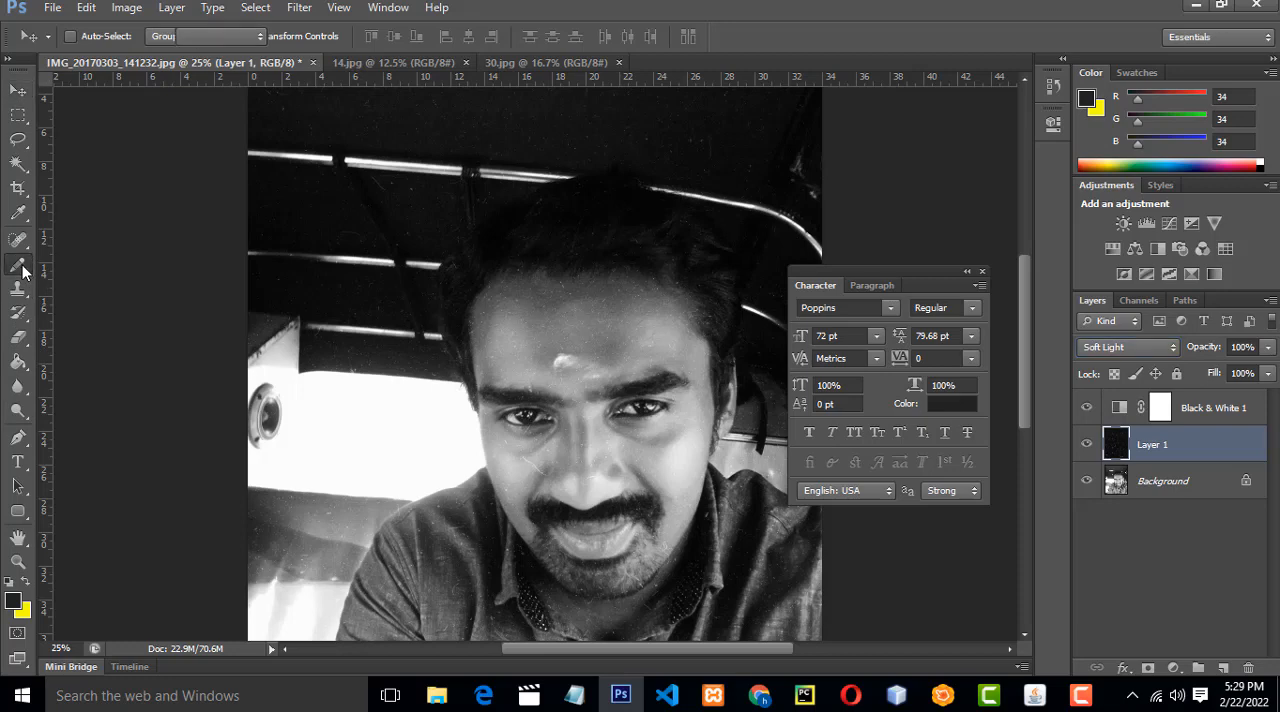
click(89, 280)
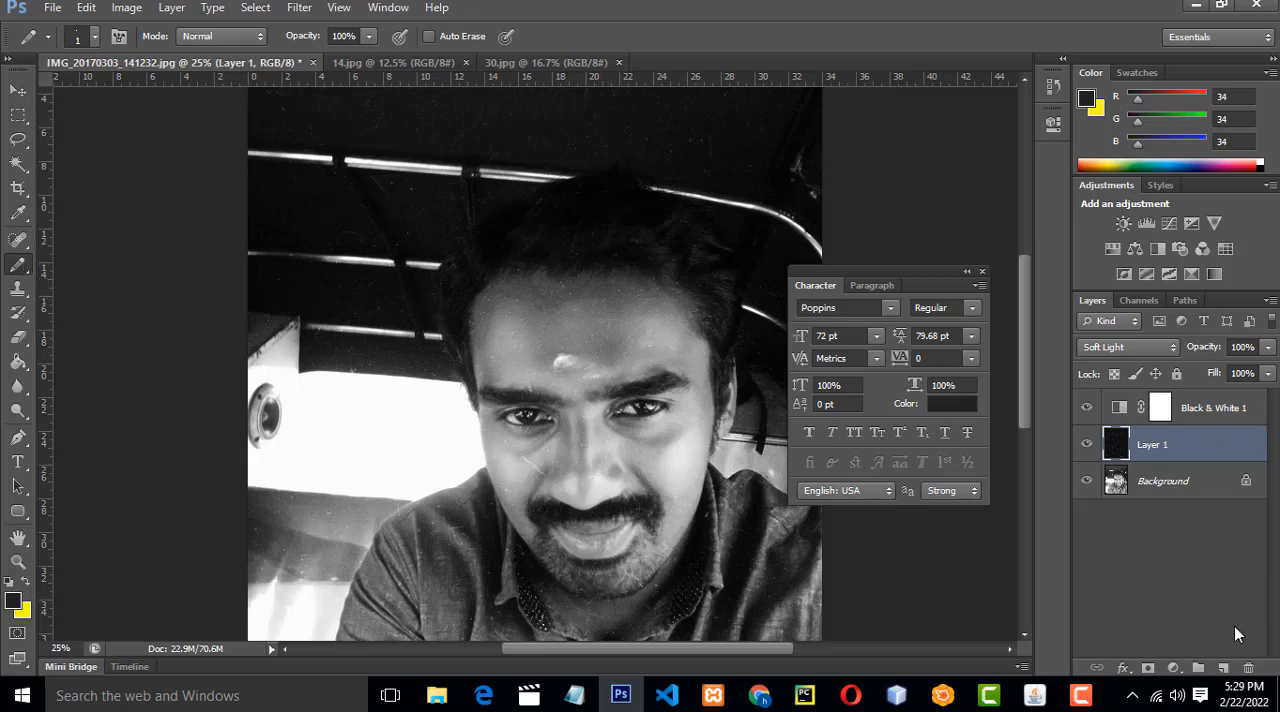
click(1223, 667)
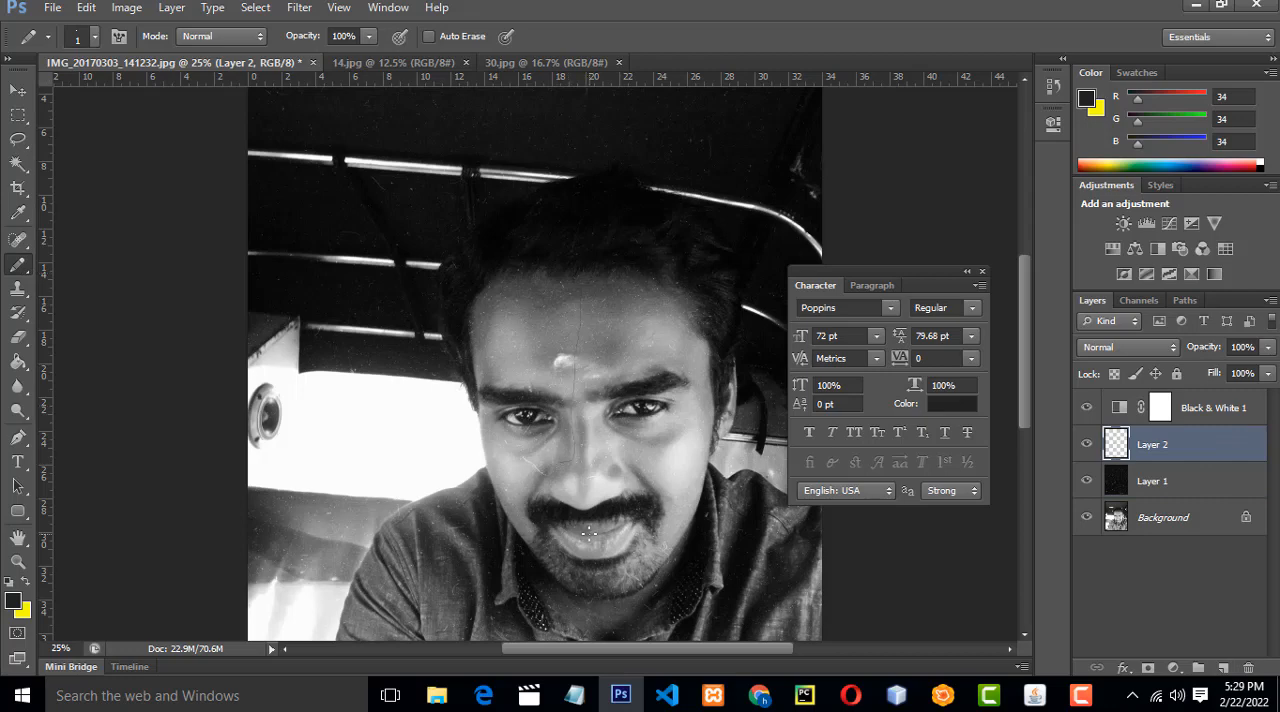
click(13, 599)
click(792, 316)
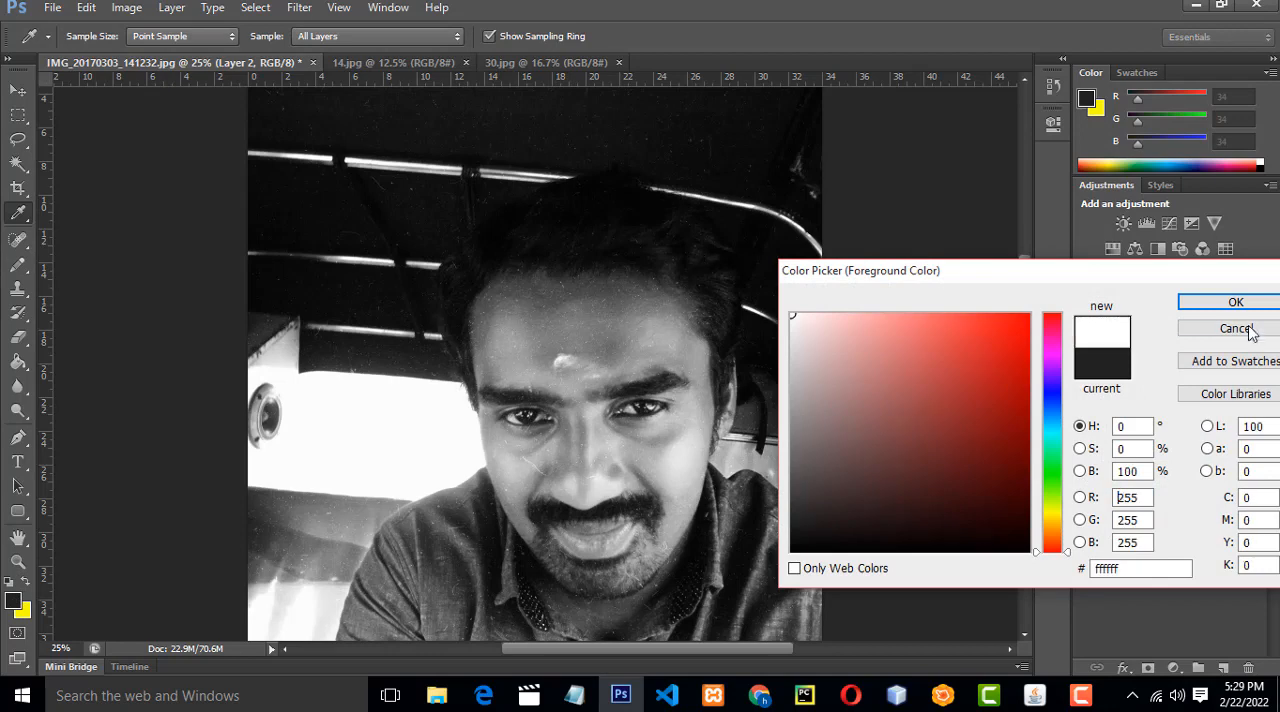
click(1236, 302)
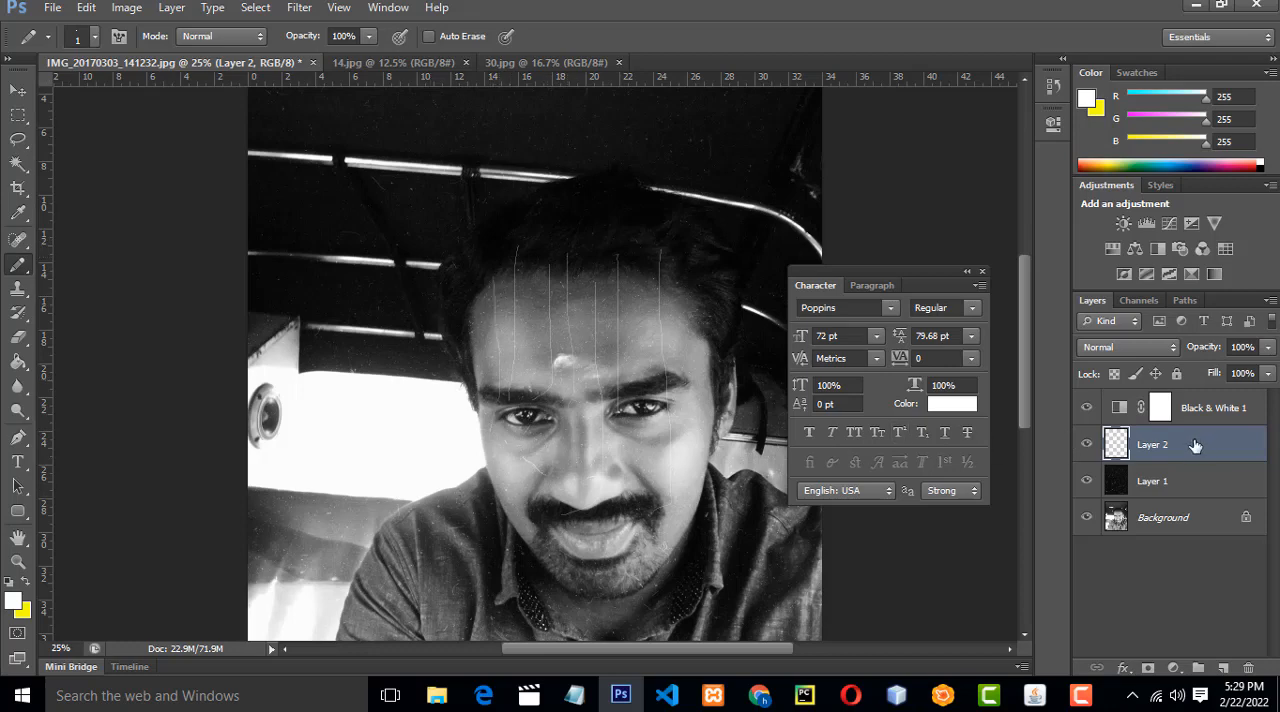
Try the Overlay blend mode on the scratch layer and set it to Soft Light.
click(1161, 345)
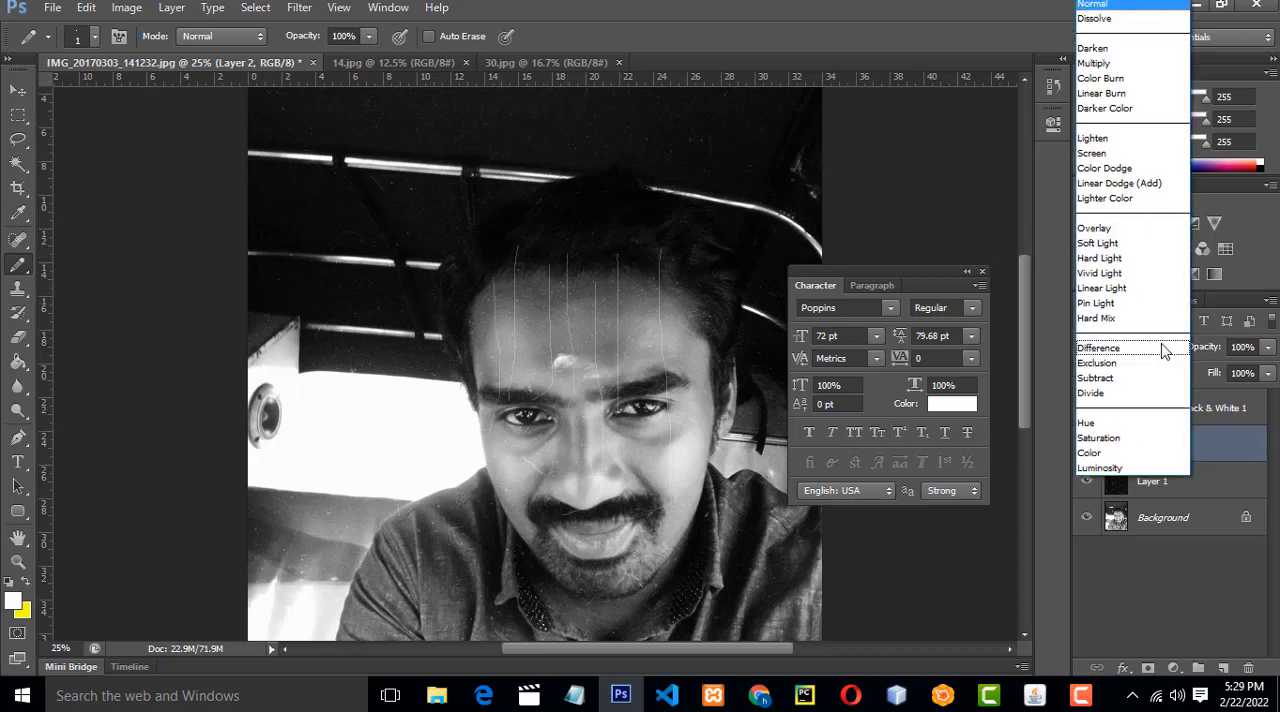
click(1135, 229)
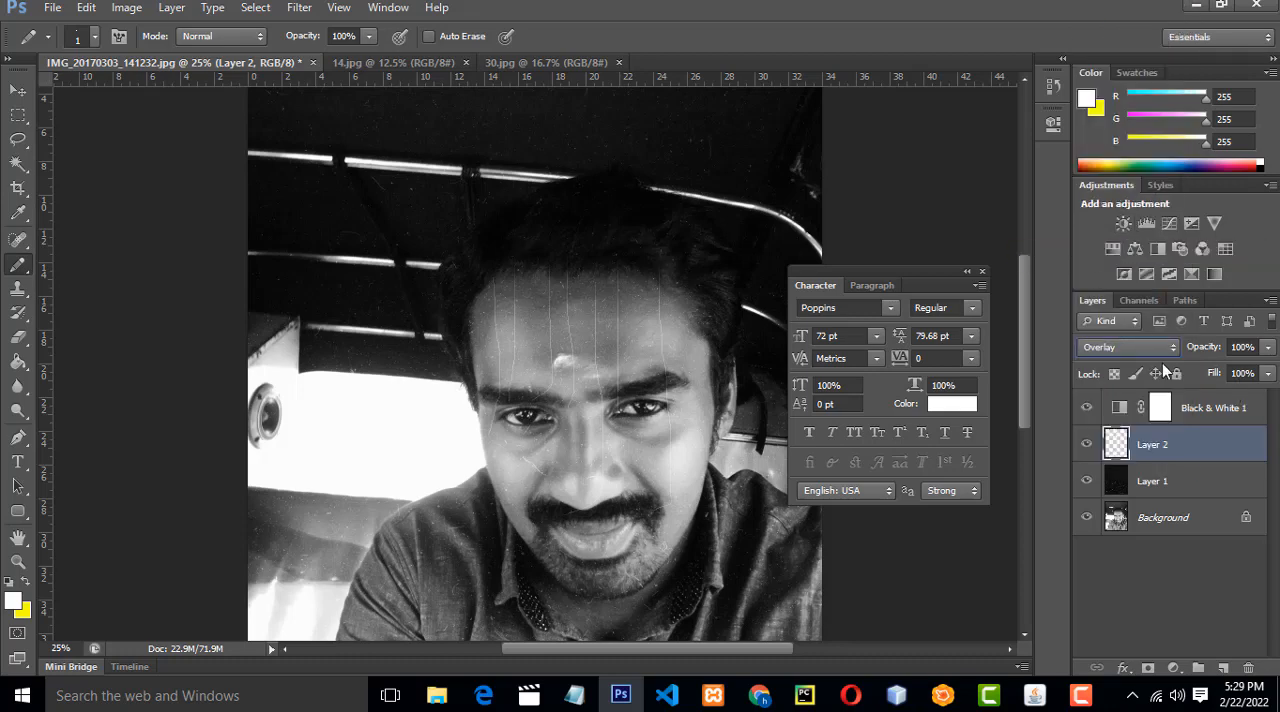
click(1132, 346)
click(1118, 243)
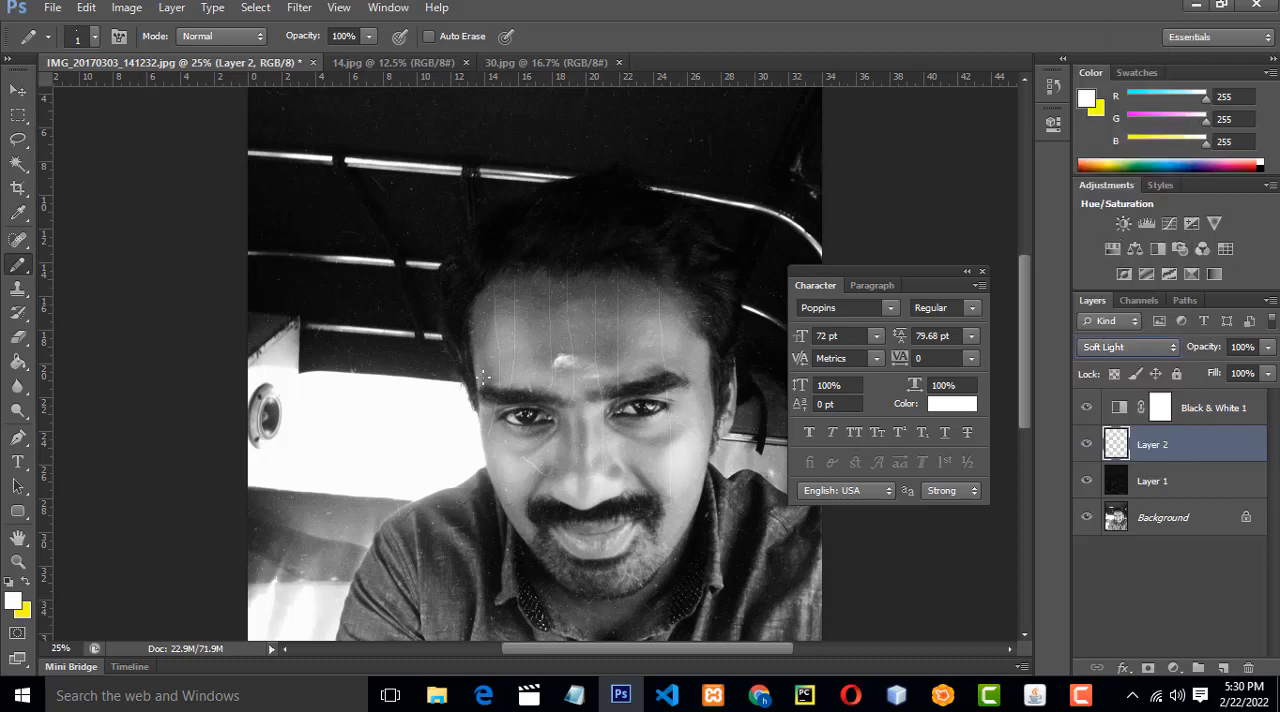
key(ctrl+minus)
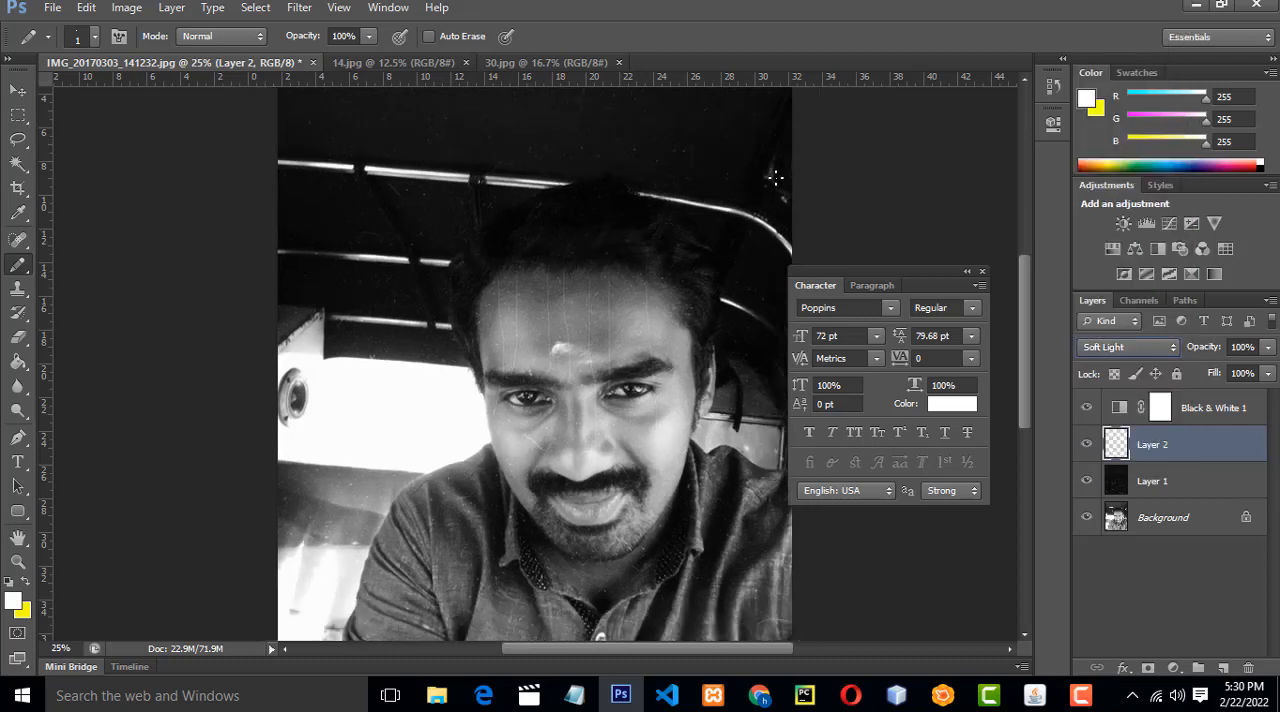
key(ctrl+plus)
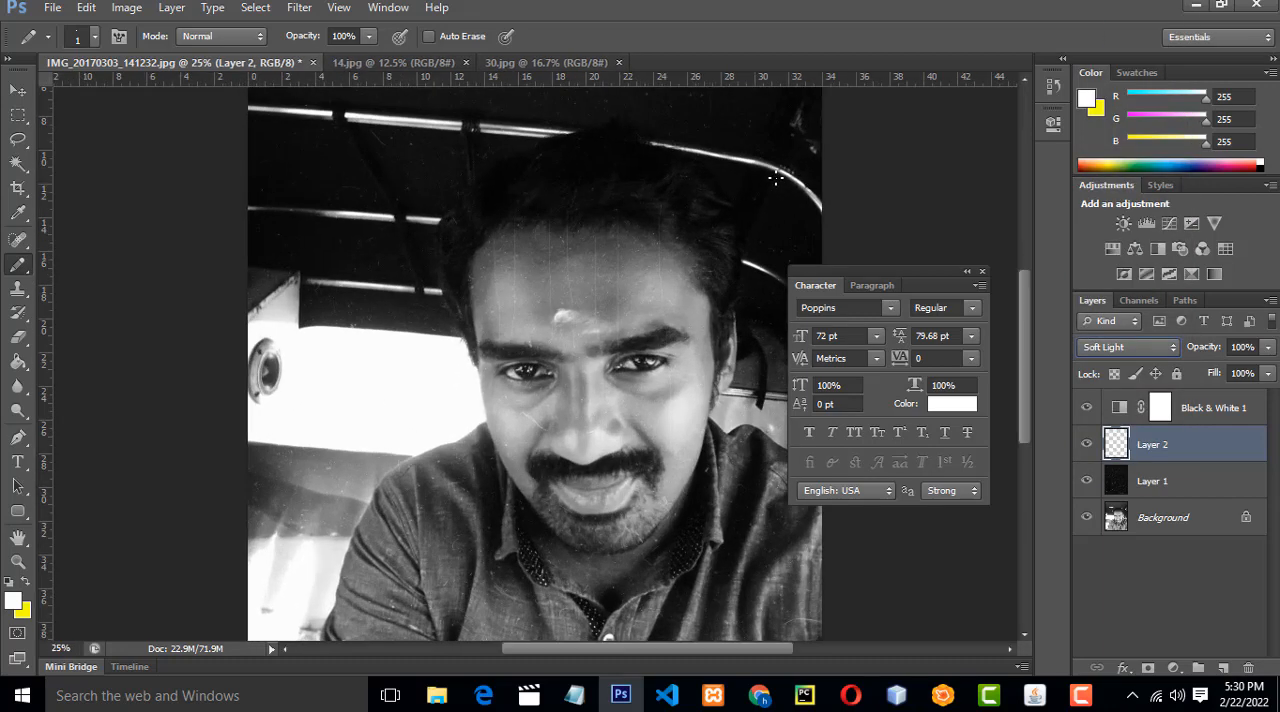
key(ctrl+minus)
key(ctrl+plus)
right_click(18, 265)
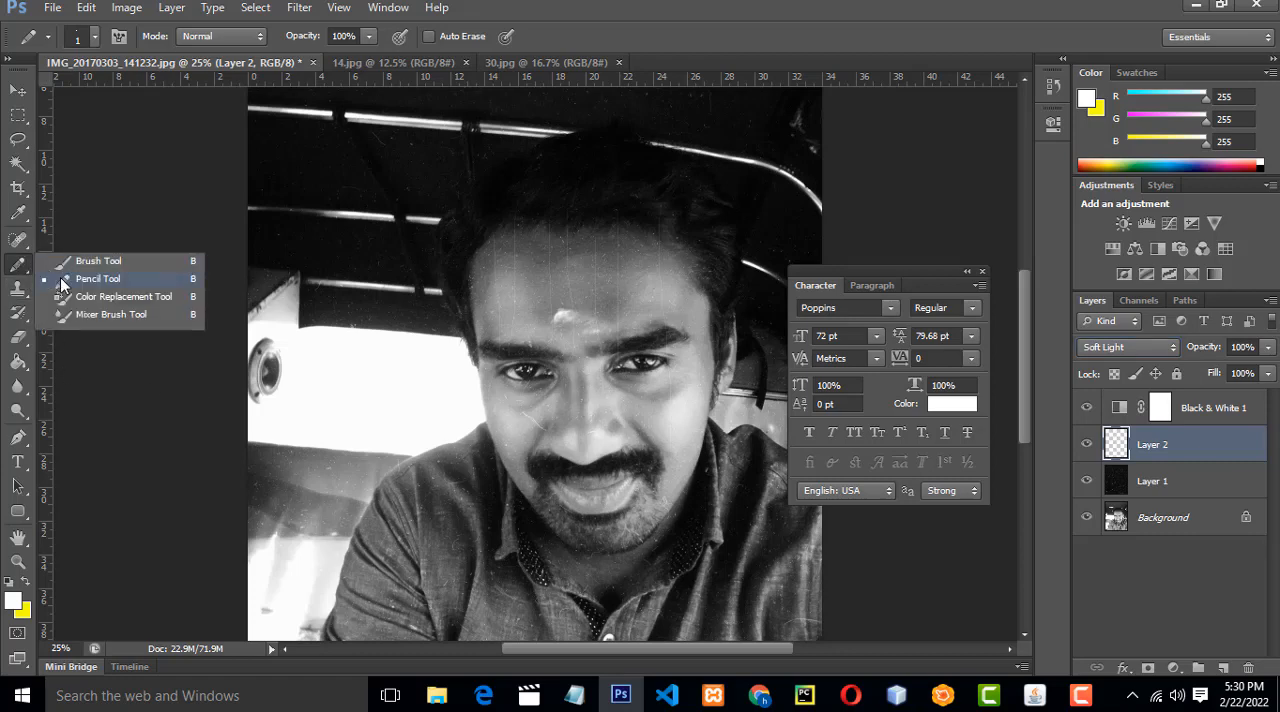
click(1195, 450)
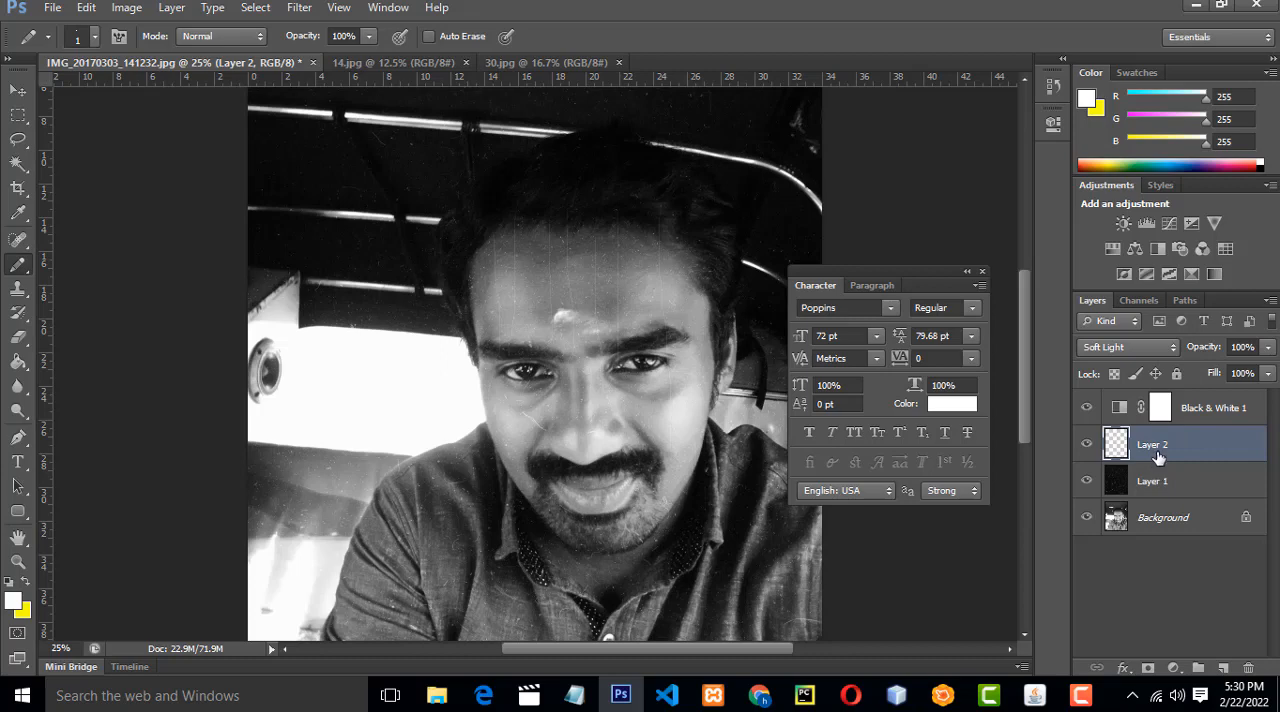
Float the 30.jpg window, copy its dust texture into the portrait document as a new layer, and close 30.jpg.
click(540, 62)
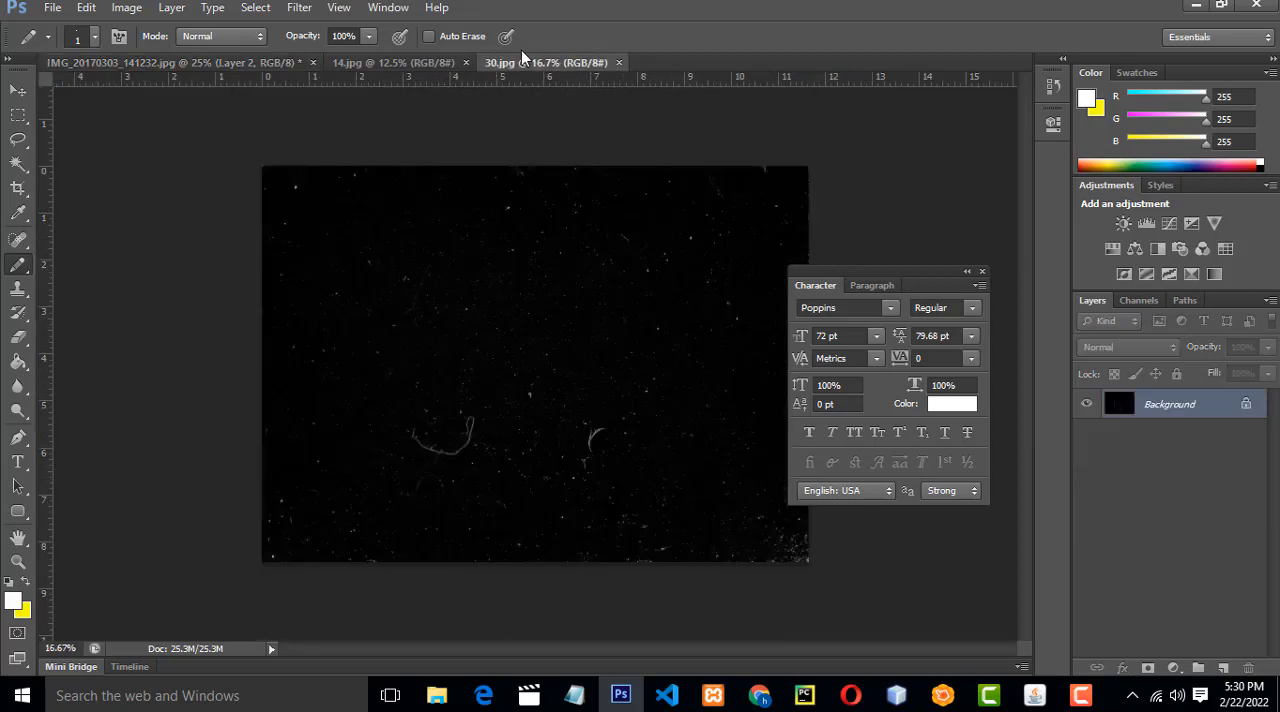
drag(524, 62, 732, 134)
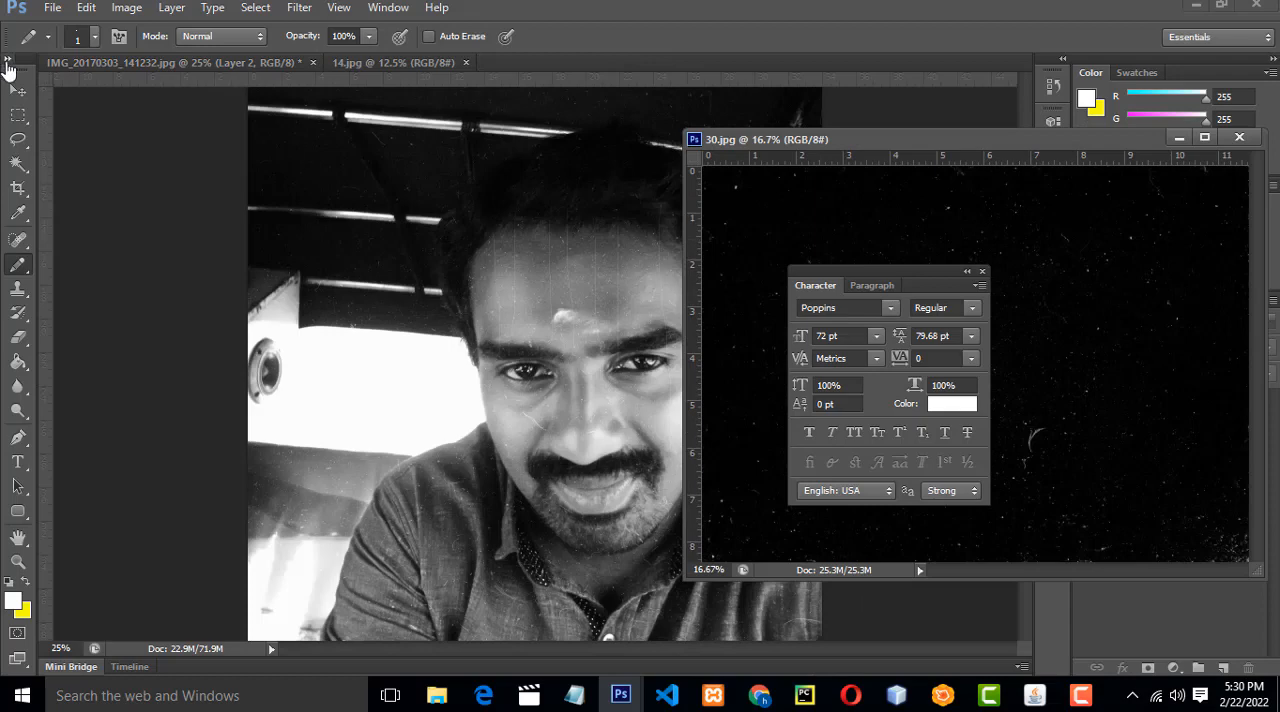
click(18, 90)
drag(1039, 268, 615, 283)
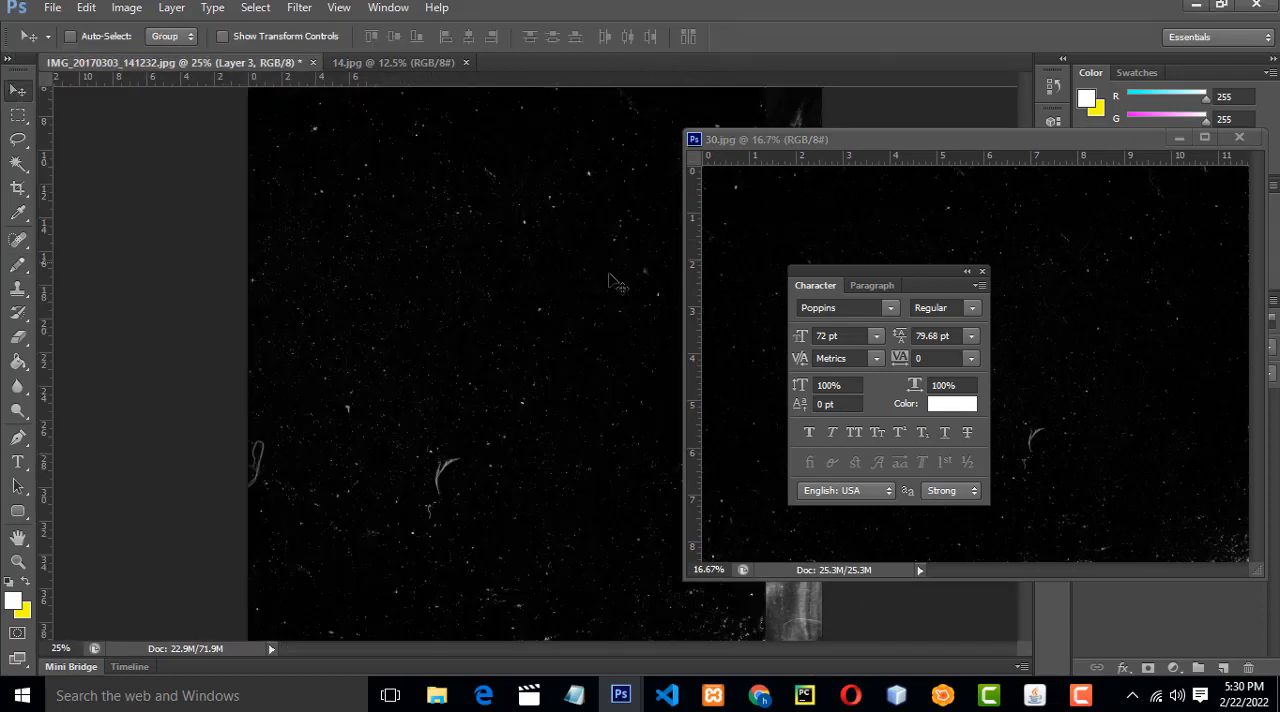
click(1239, 138)
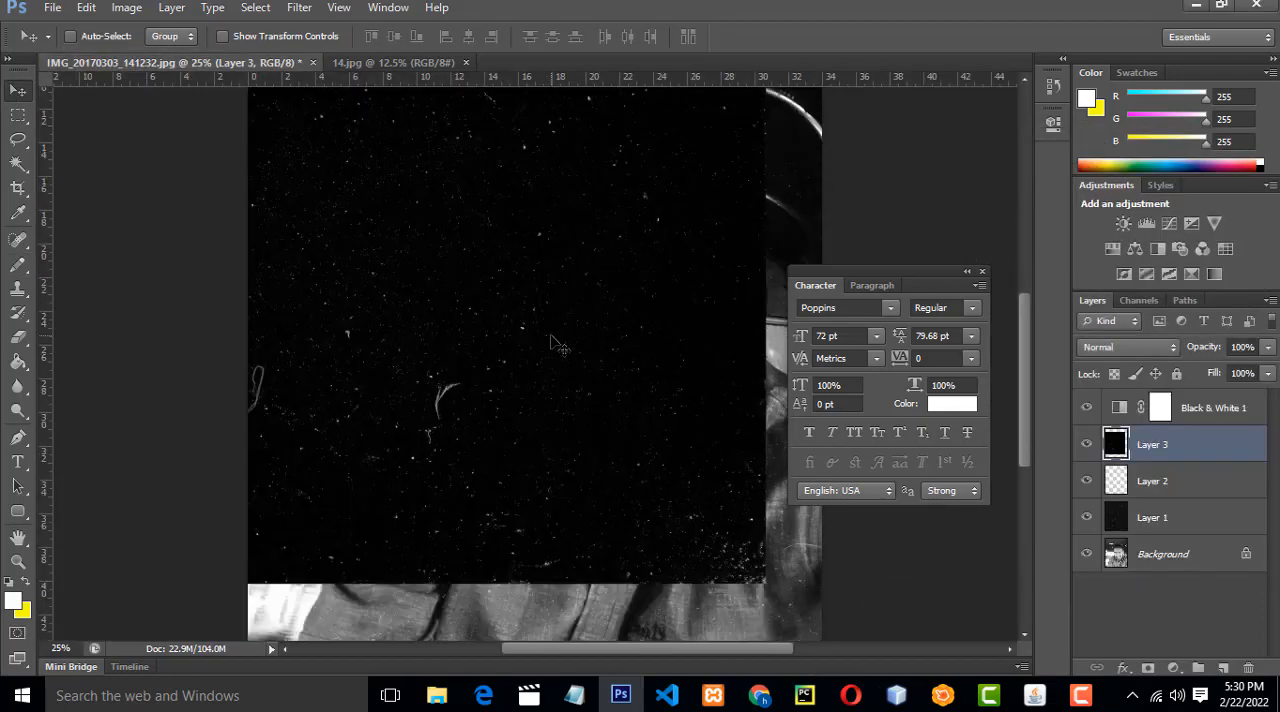
Align the second dust texture with the portrait's upper-left corner and scale it to about 136.5% so it covers the photo.
drag(553, 343, 605, 258)
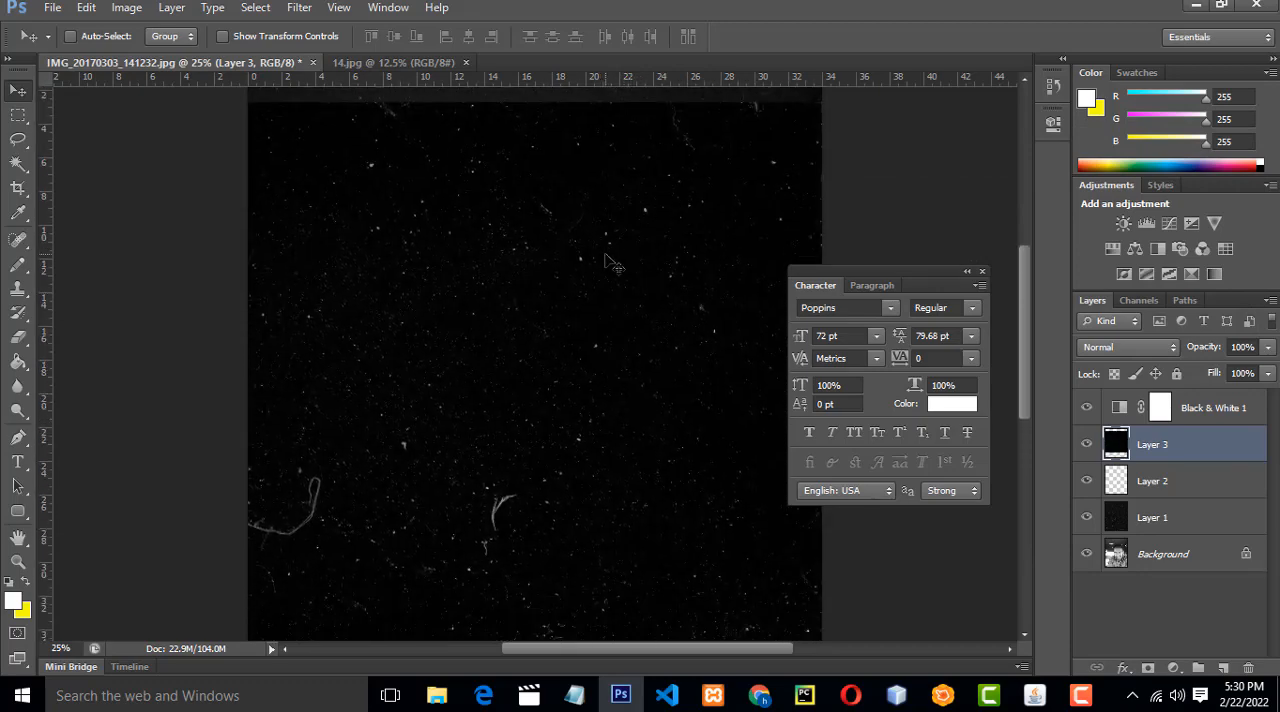
key(ctrl+minus)
drag(600, 274, 555, 224)
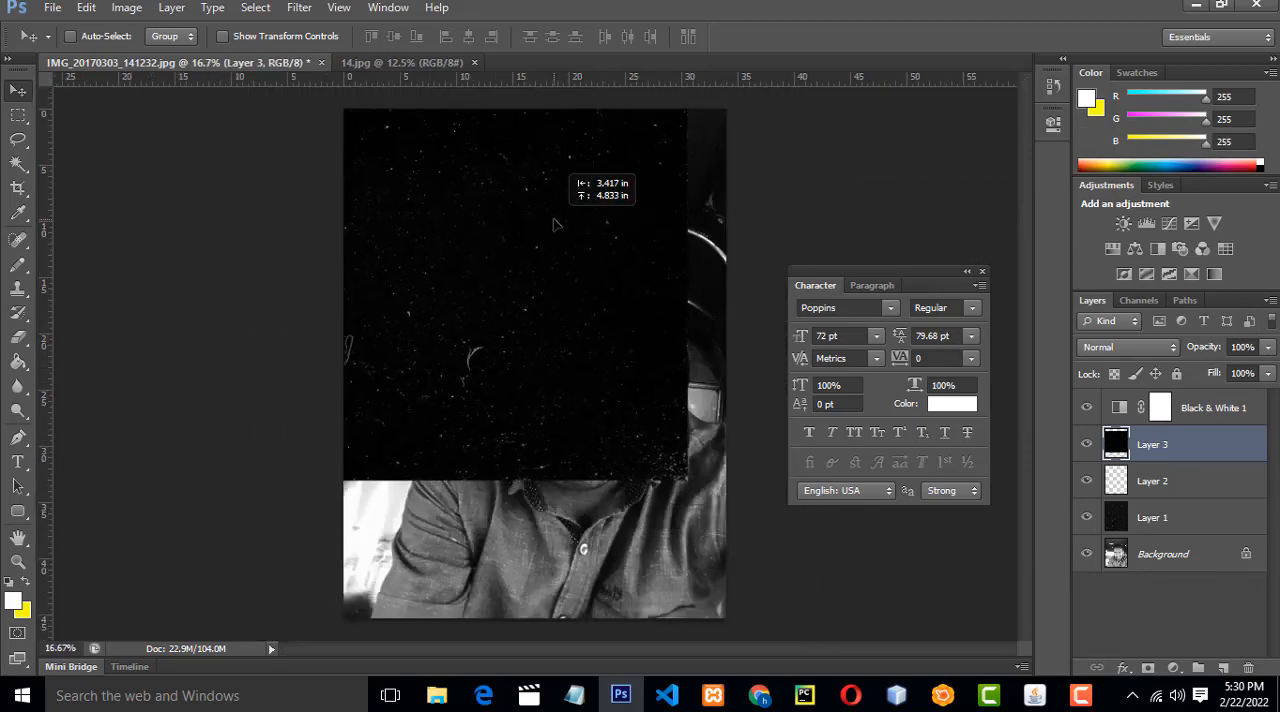
key(ctrl+t)
drag(697, 482, 895, 636)
key(Return)
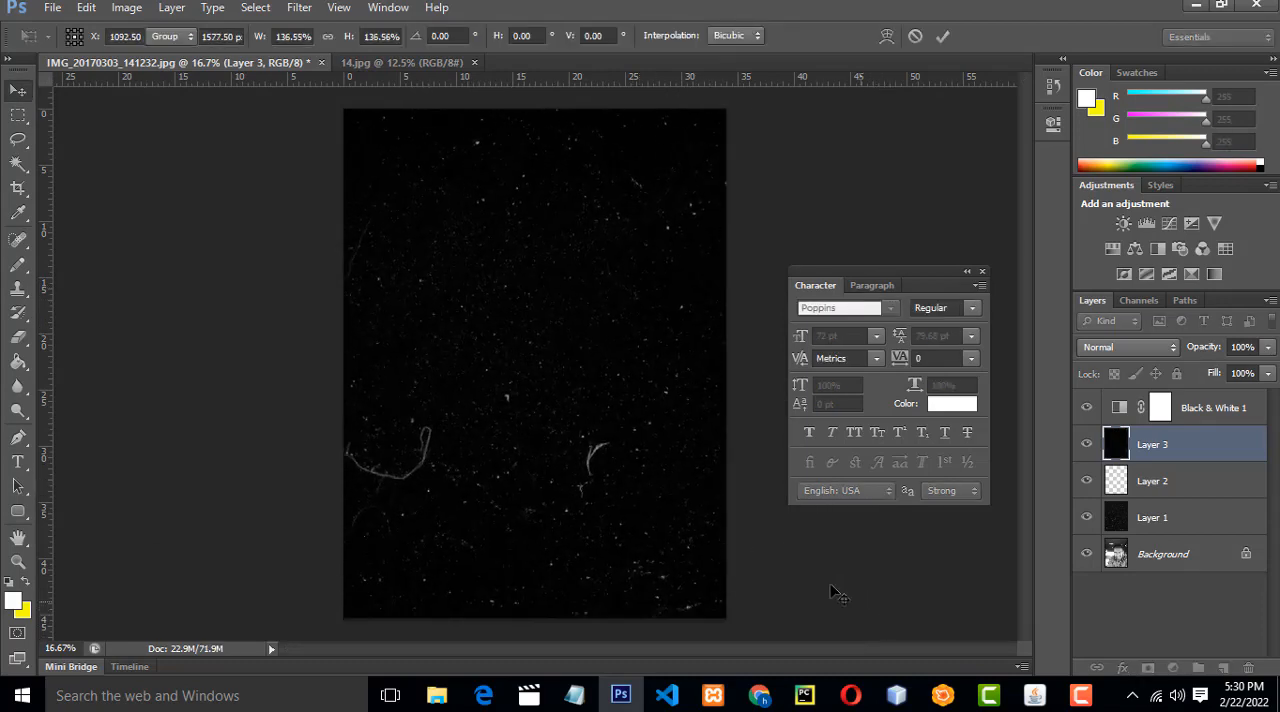
Set the second dust texture layer's blend mode to Screen and check the effect on the portrait.
click(1160, 346)
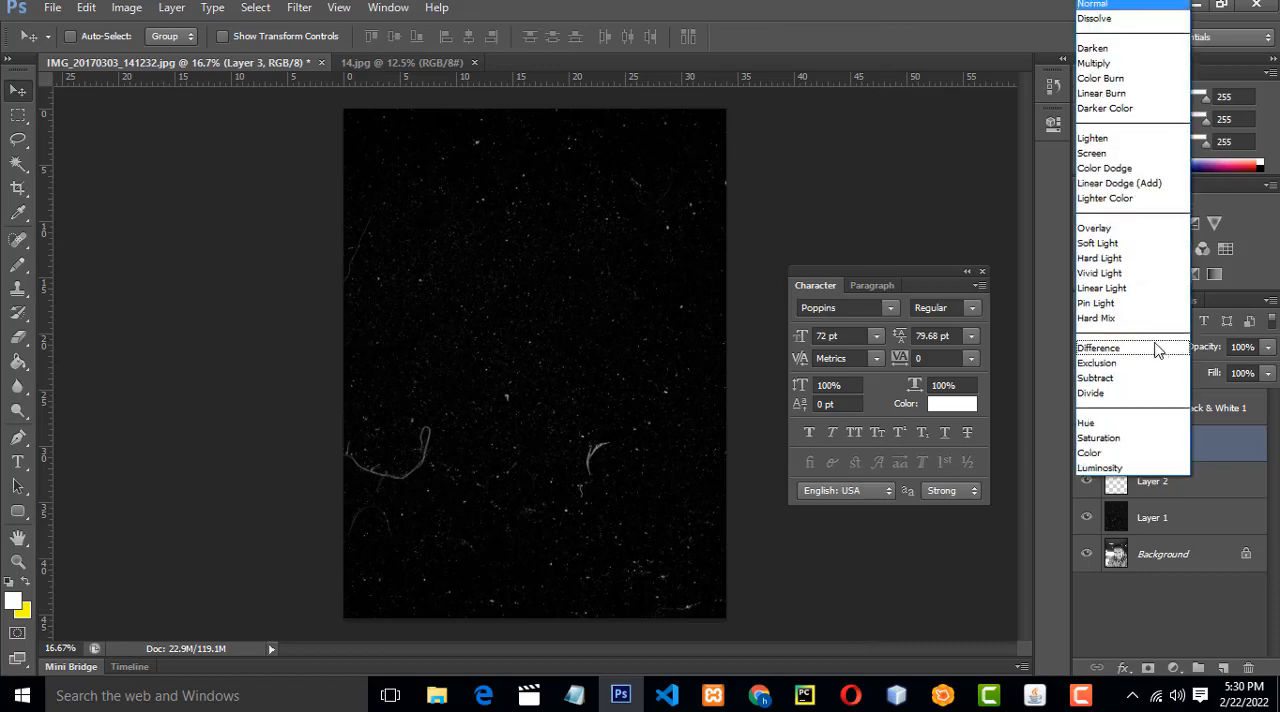
click(1132, 163)
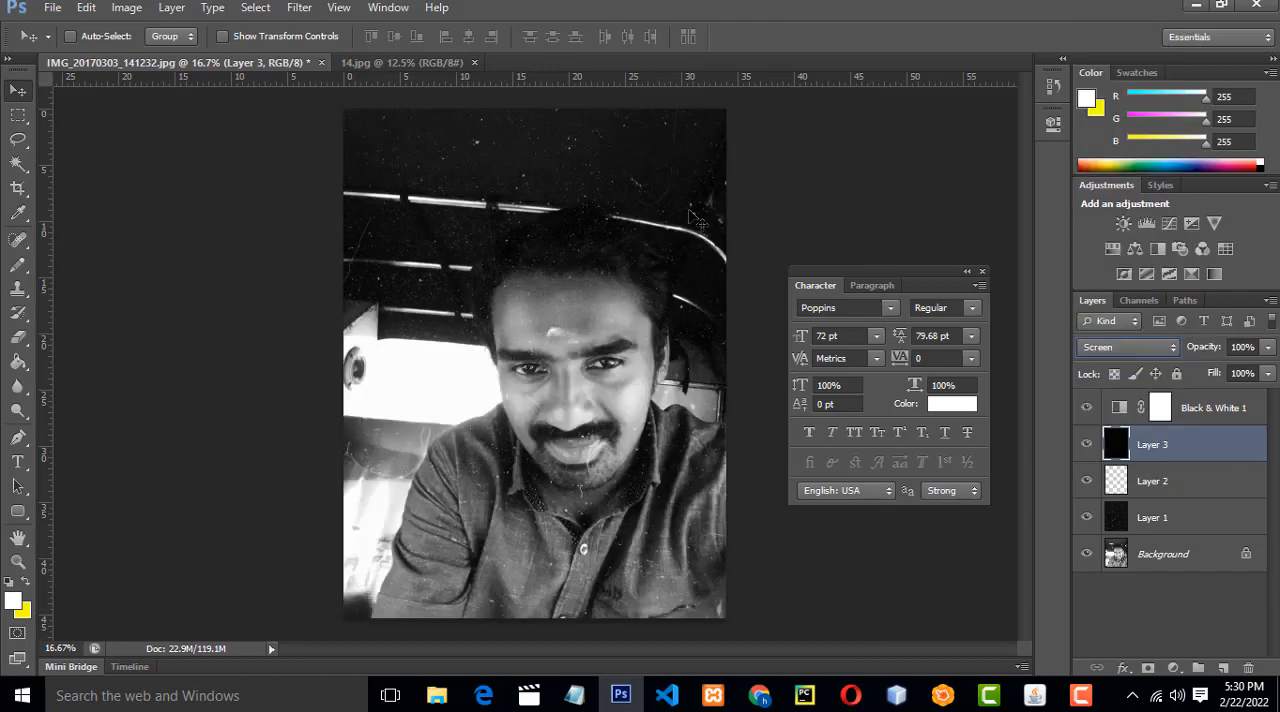
key(ctrl+plus)
key(ctrl+plus)
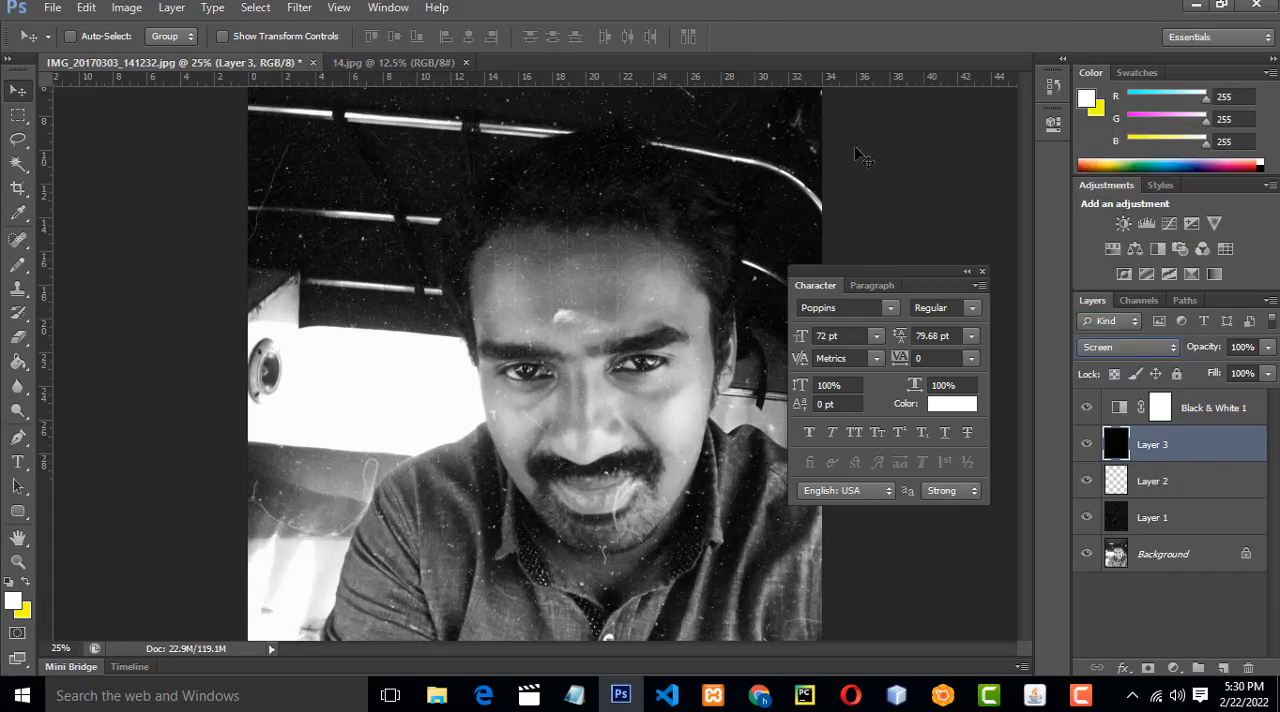
key(ctrl+minus)
key(ctrl+minus)
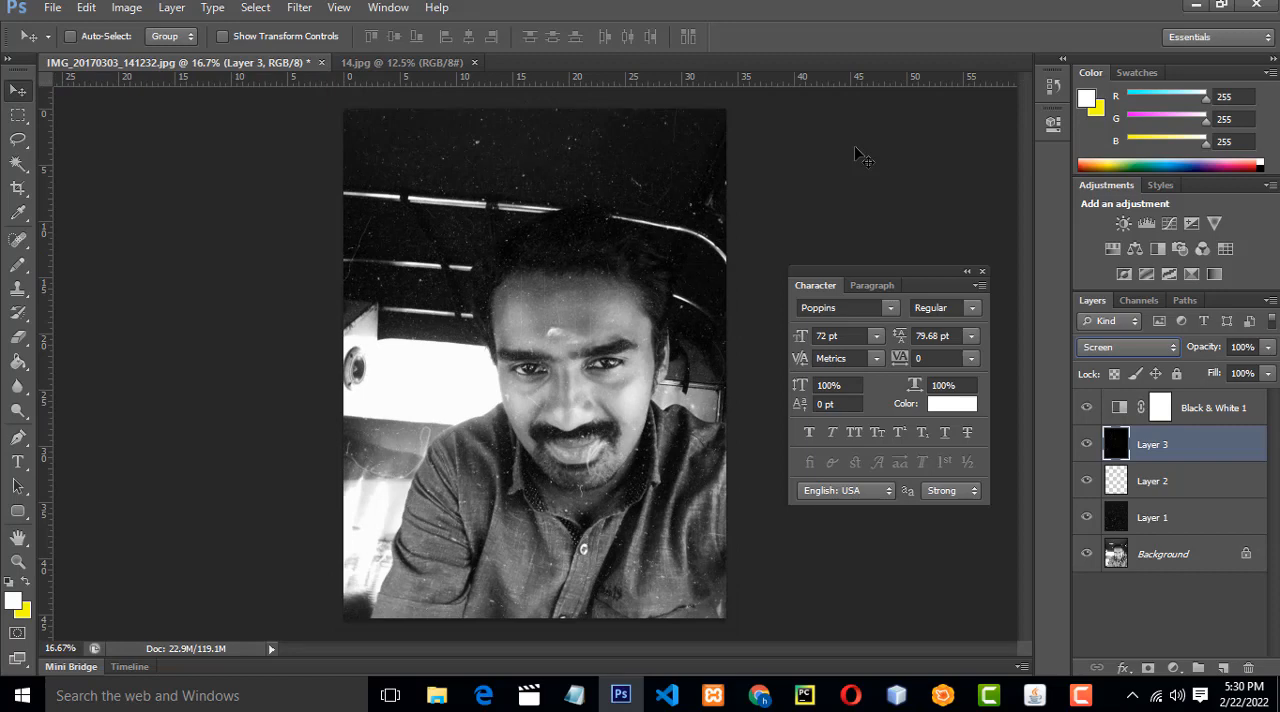
key(ctrl+plus)
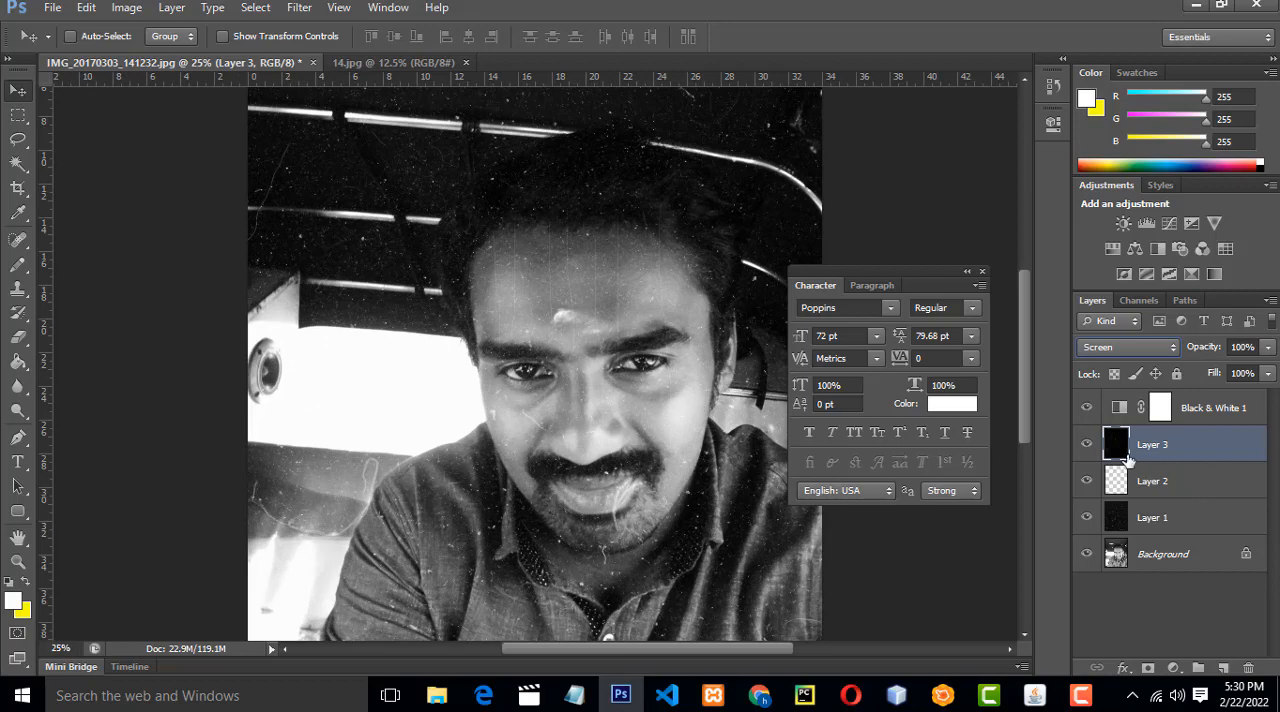
Apply the Add Noise filter to the Background layer with Uniform distribution and an amount of about 12%.
click(1112, 562)
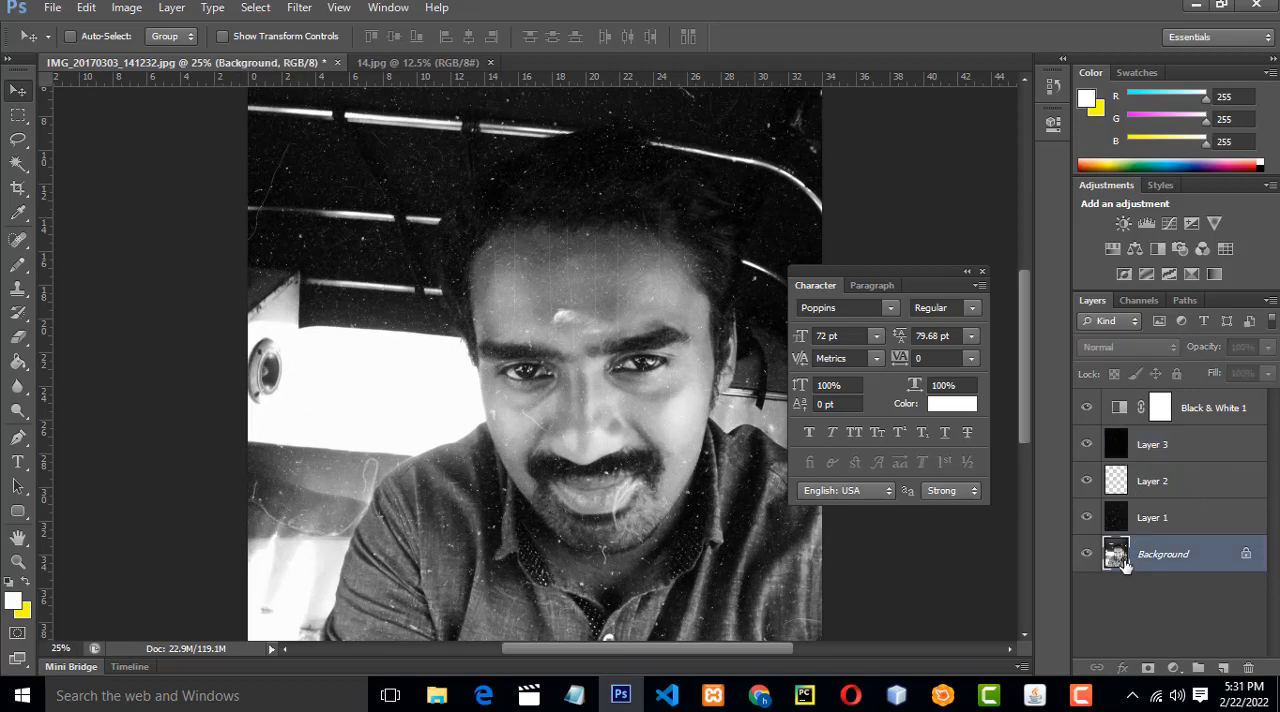
click(298, 8)
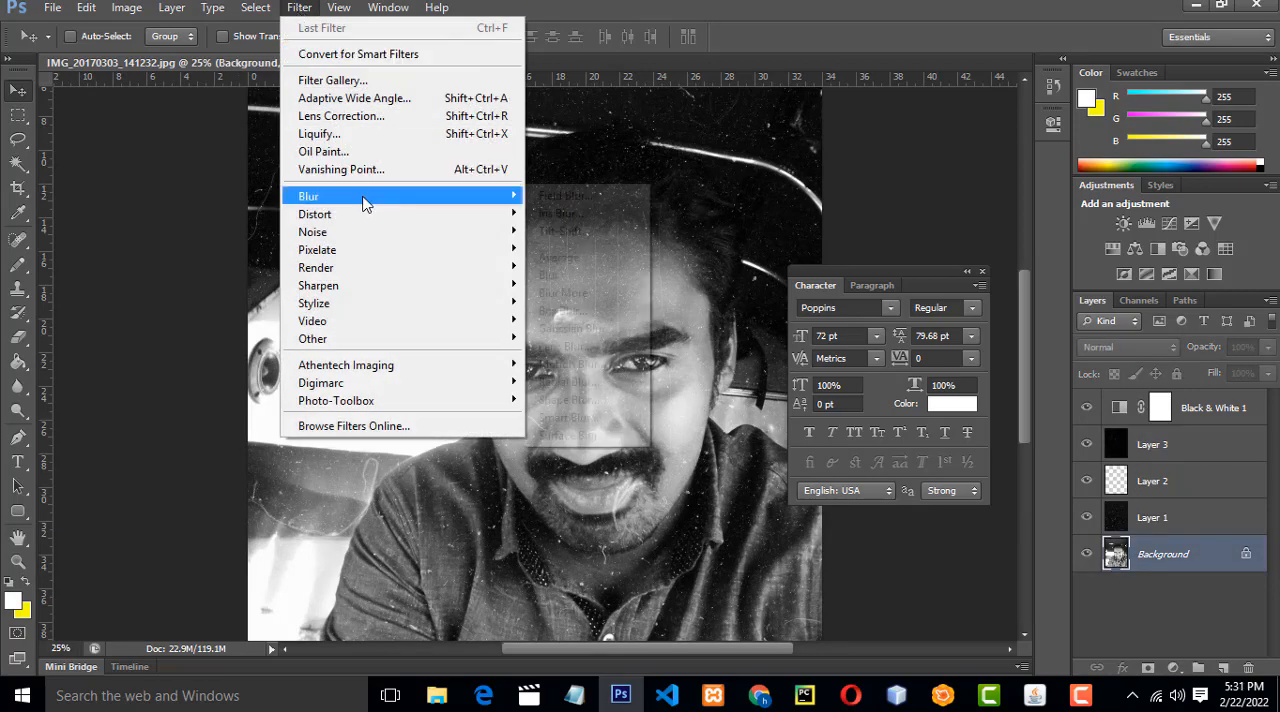
mouse_move(363, 240)
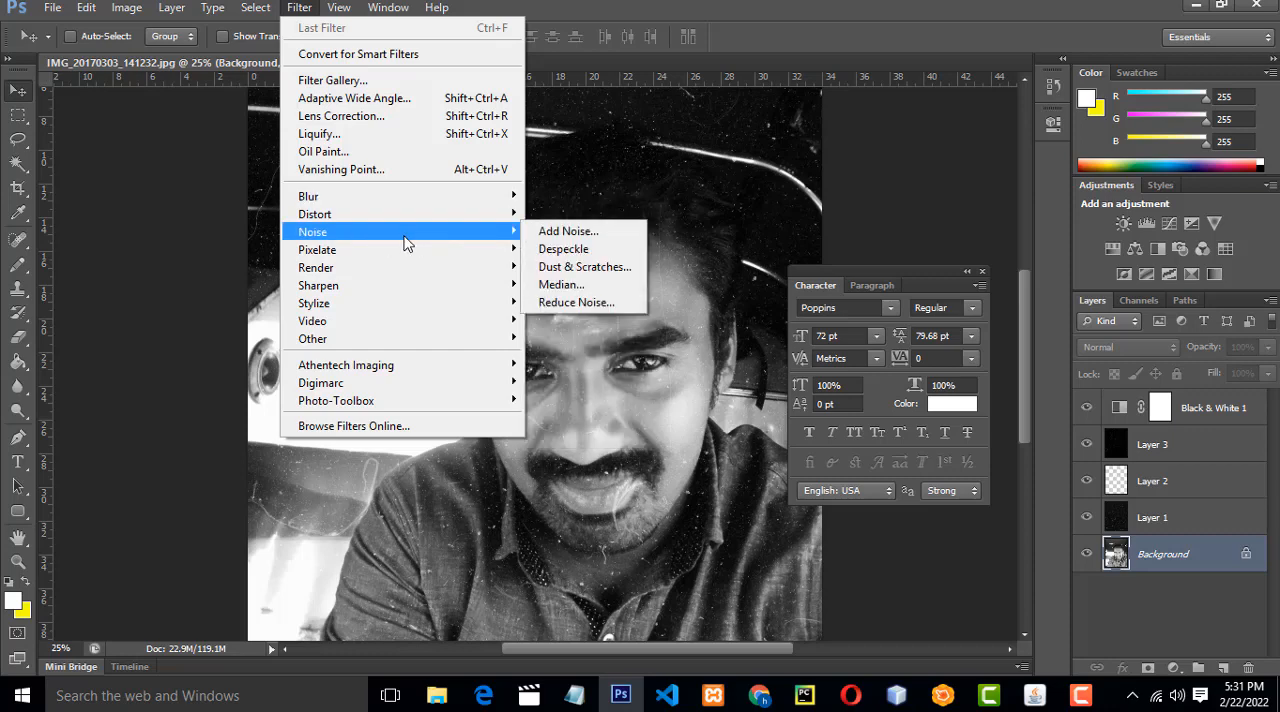
click(565, 231)
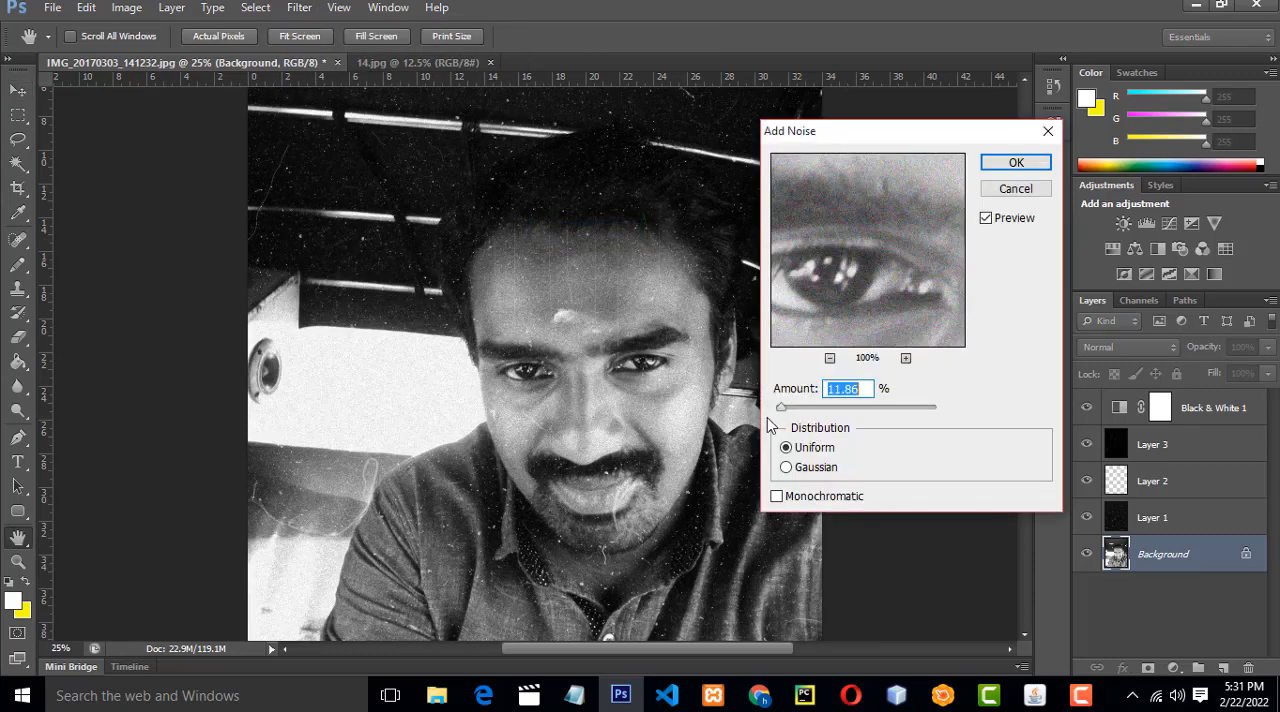
mouse_move(780, 412)
mouse_down()
mouse_move(794, 410)
mouse_move(781, 415)
mouse_up()
click(993, 168)
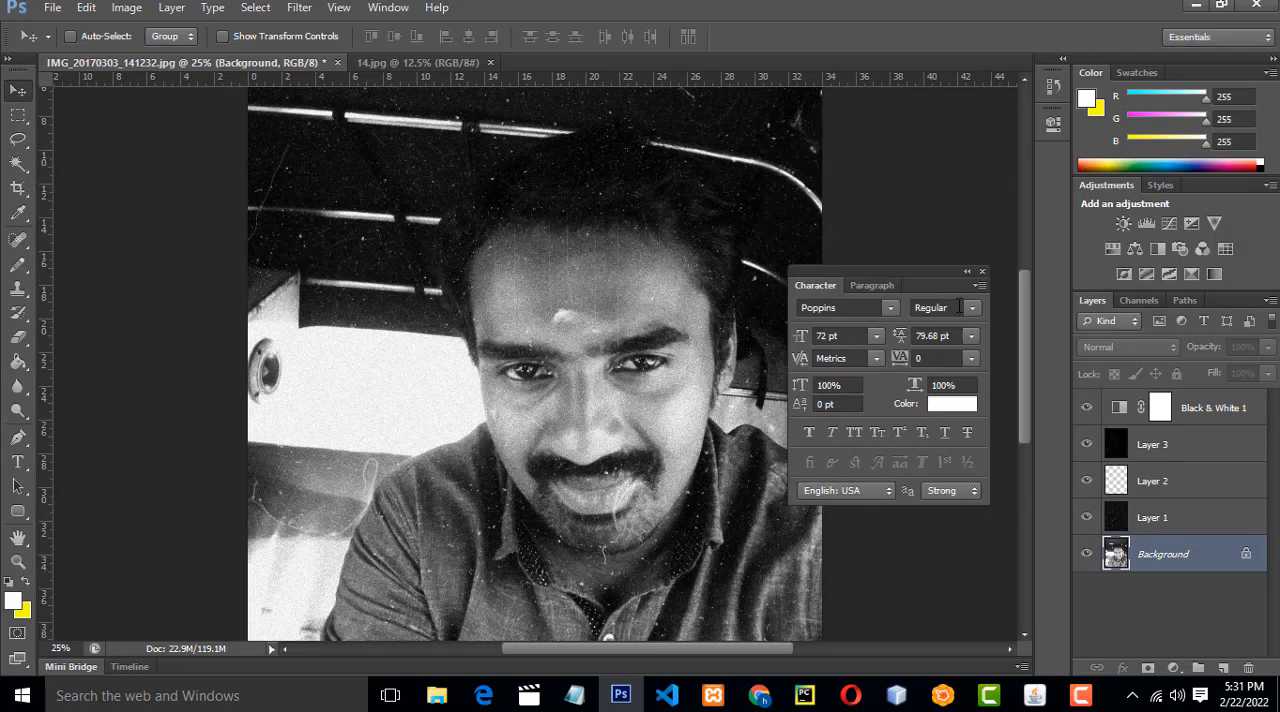
key(ctrl+minus)
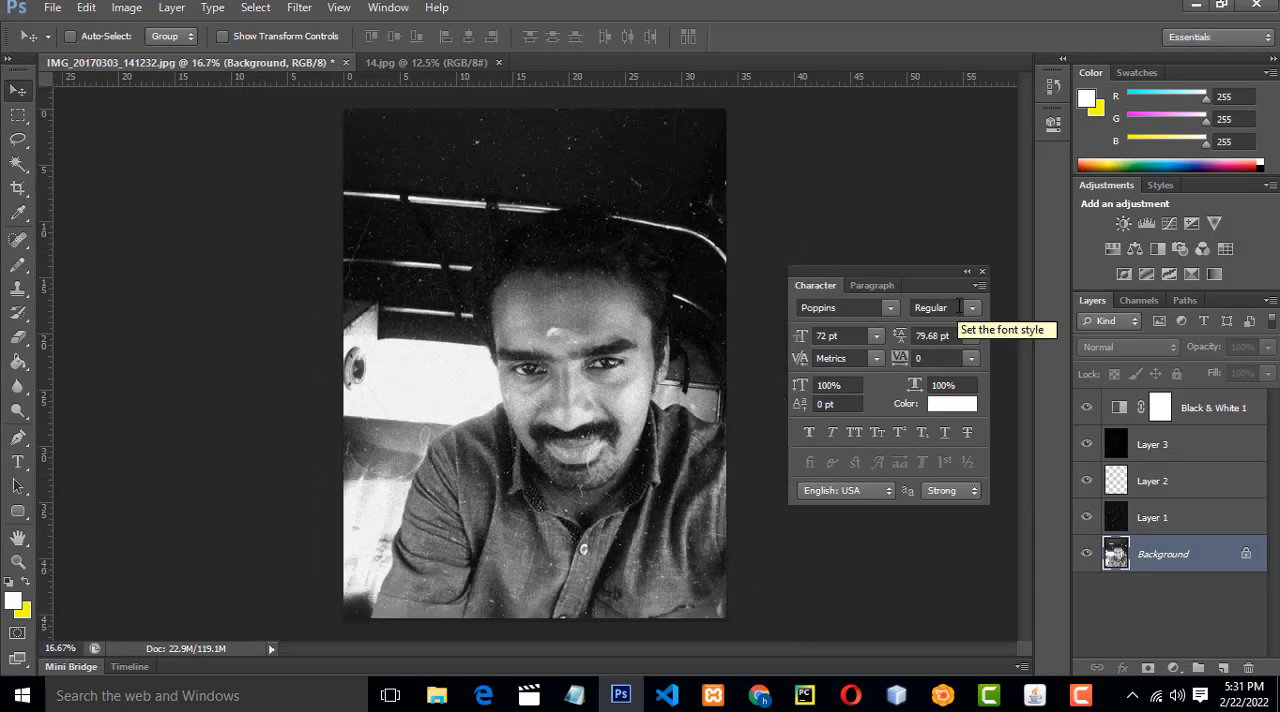